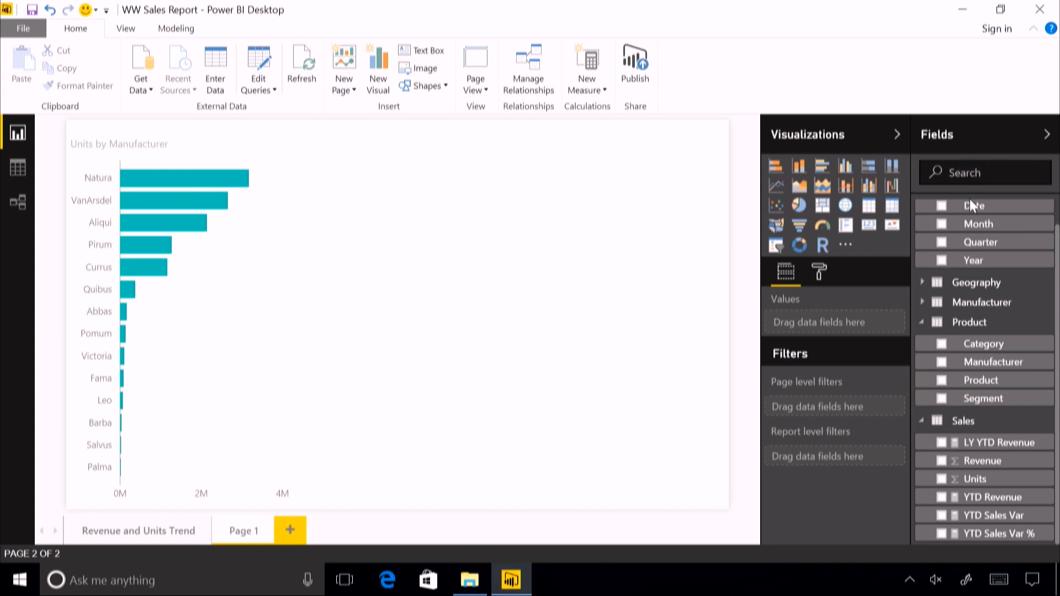
Step: Select the Units by Manufacturer bar chart and review its assigned fields and data point details
{"action": "scroll", "coordinate": [1000, 326], "scroll_direction": "up", "scroll_amount": 1}
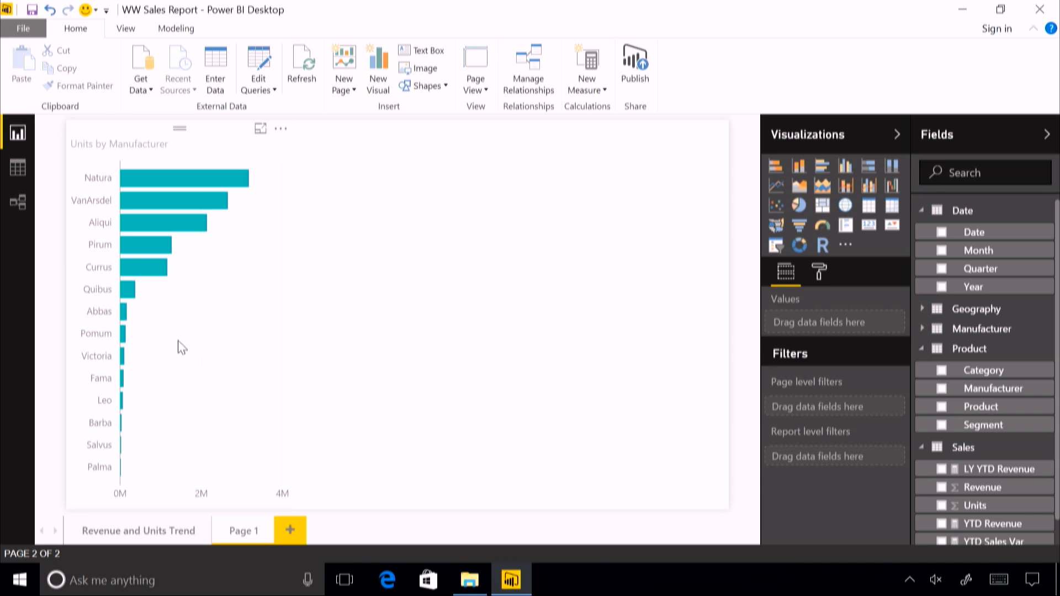
{"action": "left_click", "coordinate": [197, 350]}
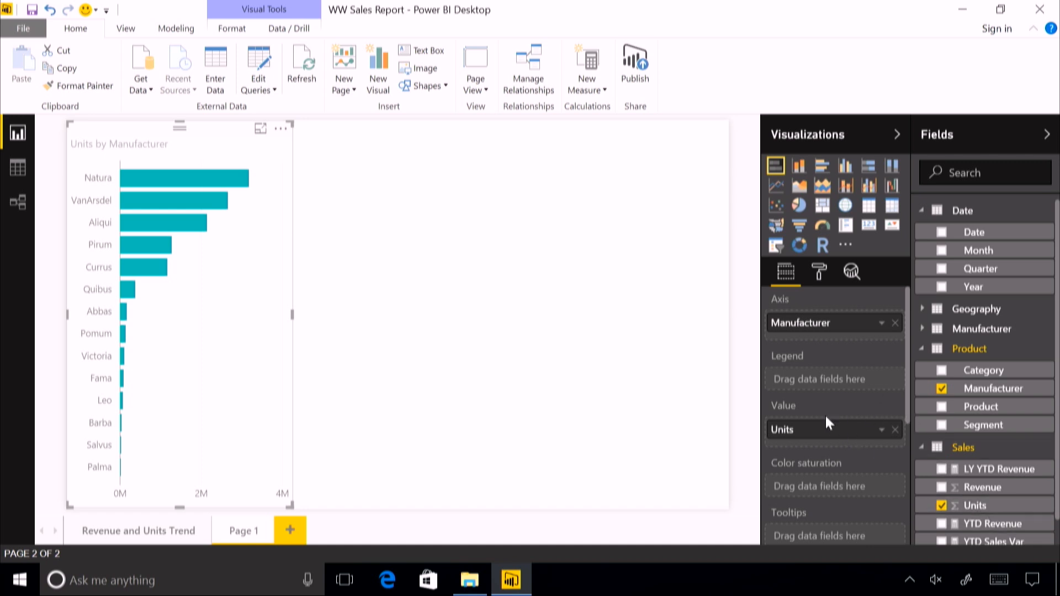
{"action": "mouse_move", "coordinate": [131, 195]}
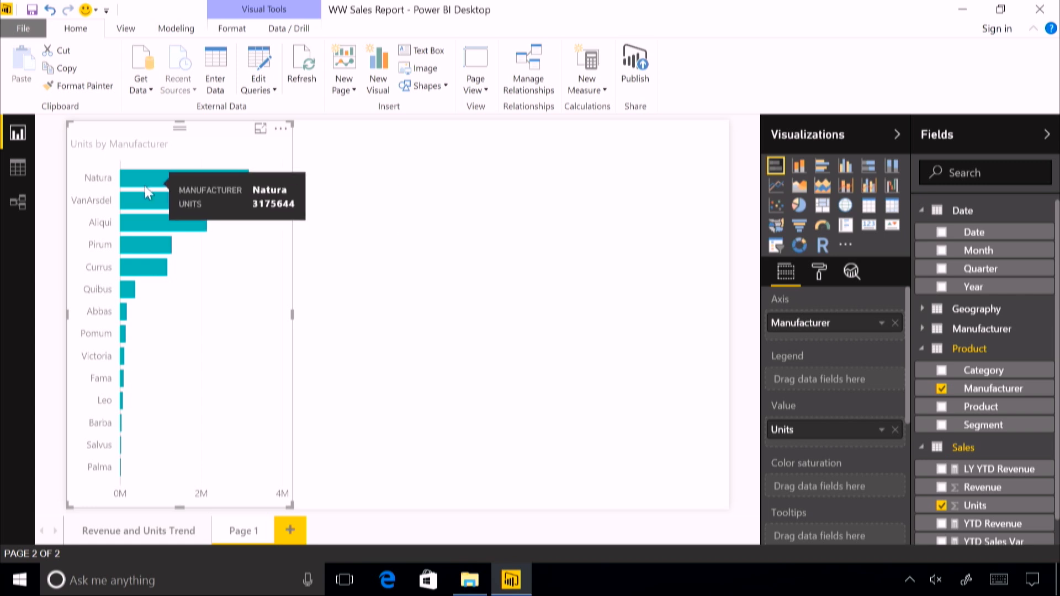
Step: Add an empty pie chart beside the bar chart and make it wider and shorter
{"action": "left_click", "coordinate": [429, 287]}
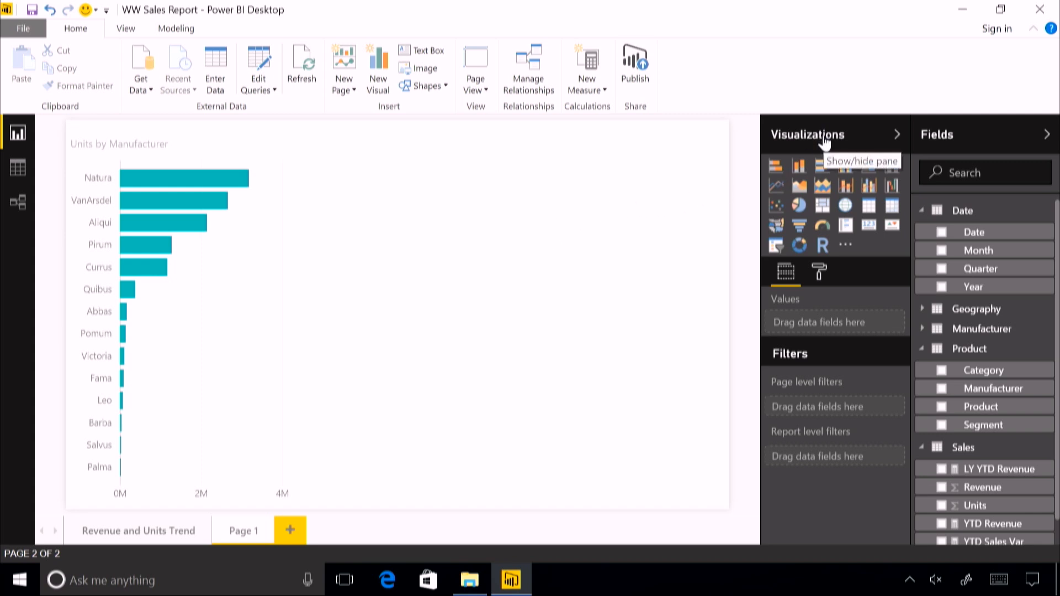
{"action": "left_click", "coordinate": [799, 207]}
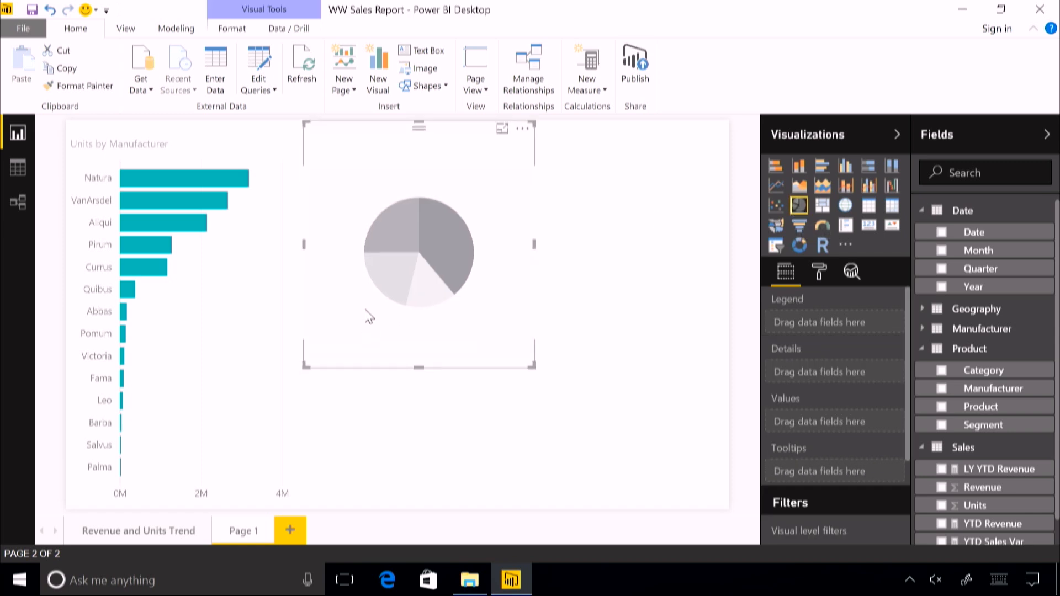
{"action": "left_click_drag", "start_coordinate": [531, 365], "coordinate": [561, 341]}
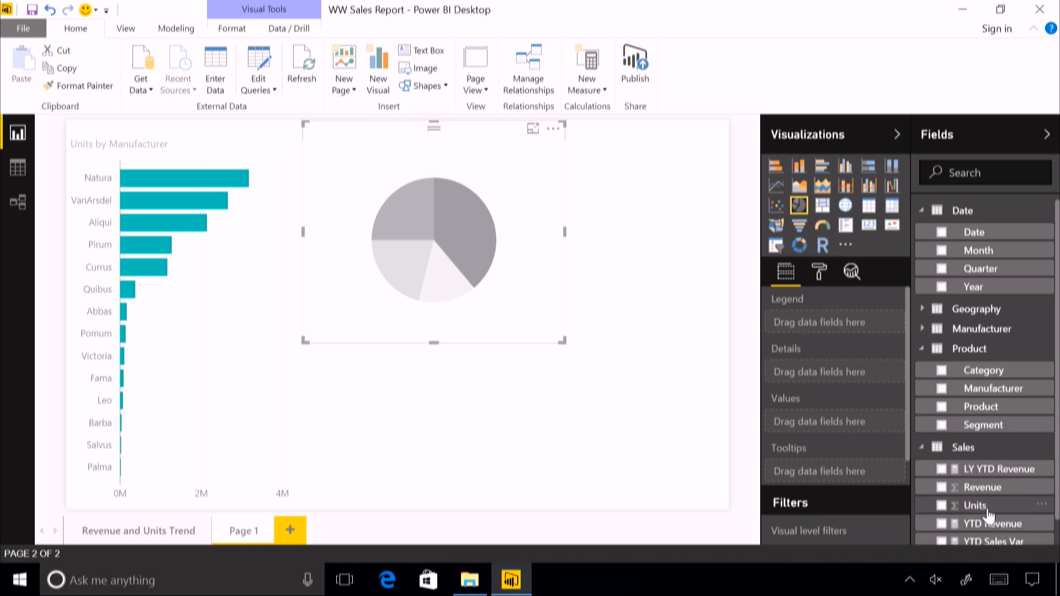
Step: Assign Revenue to the pie chart's values and Category to its legend, and inspect the slice details
{"action": "left_click_drag", "start_coordinate": [983, 493], "coordinate": [845, 431]}
{"action": "mouse_move", "coordinate": [393, 303]}
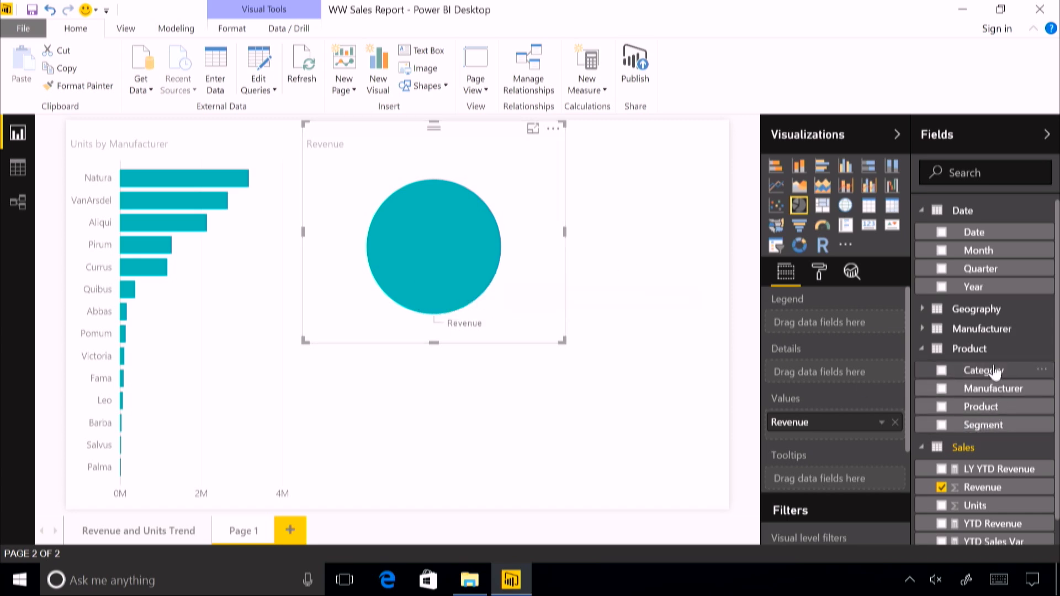
{"action": "left_click_drag", "start_coordinate": [1005, 378], "coordinate": [855, 328]}
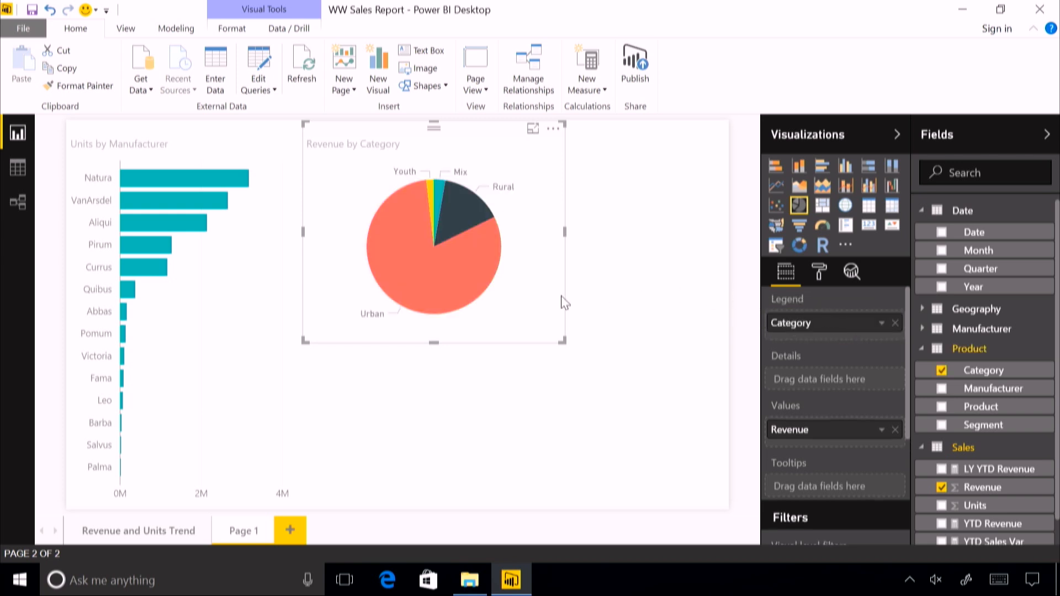
{"action": "mouse_move", "coordinate": [373, 223]}
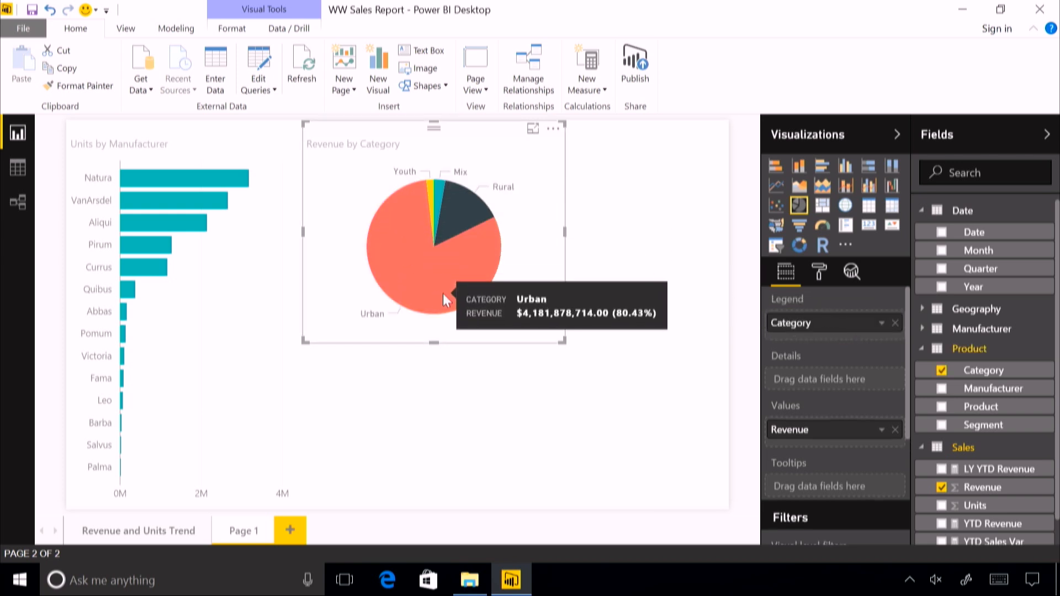
{"action": "mouse_move", "coordinate": [436, 206]}
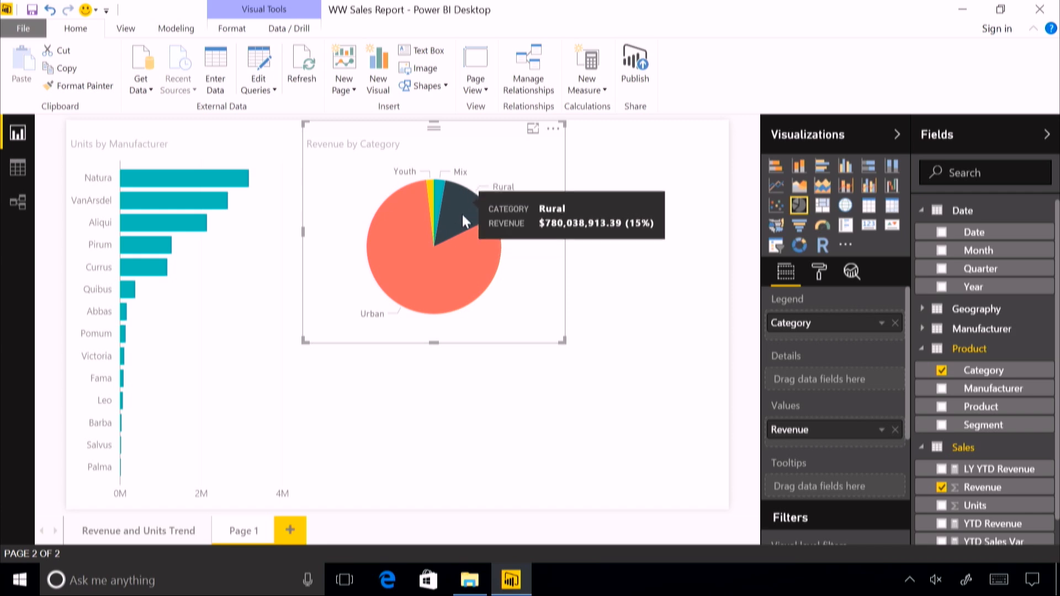
{"action": "mouse_move", "coordinate": [464, 246]}
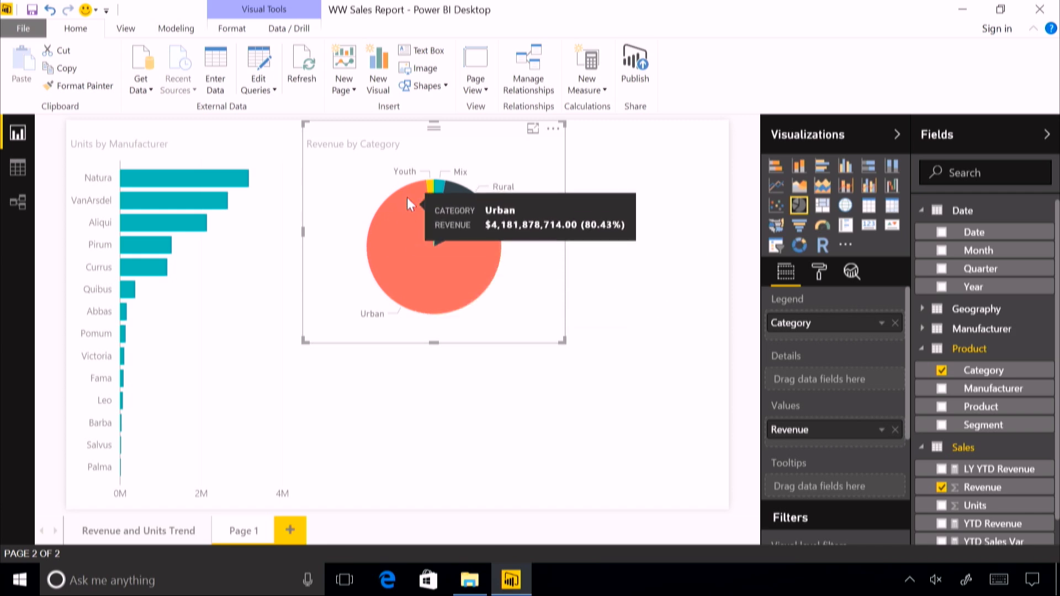
Step: Create a new table visual from the Product table's Manufacturer field and resize it to fit below the pie chart
{"action": "left_click", "coordinate": [733, 323]}
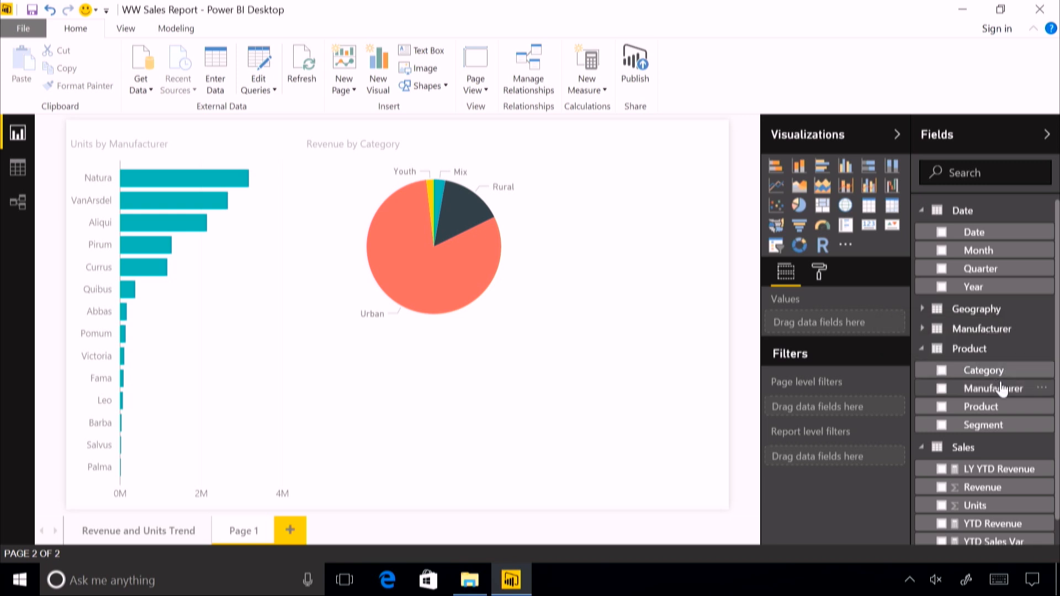
{"action": "left_click_drag", "start_coordinate": [1001, 393], "coordinate": [639, 421]}
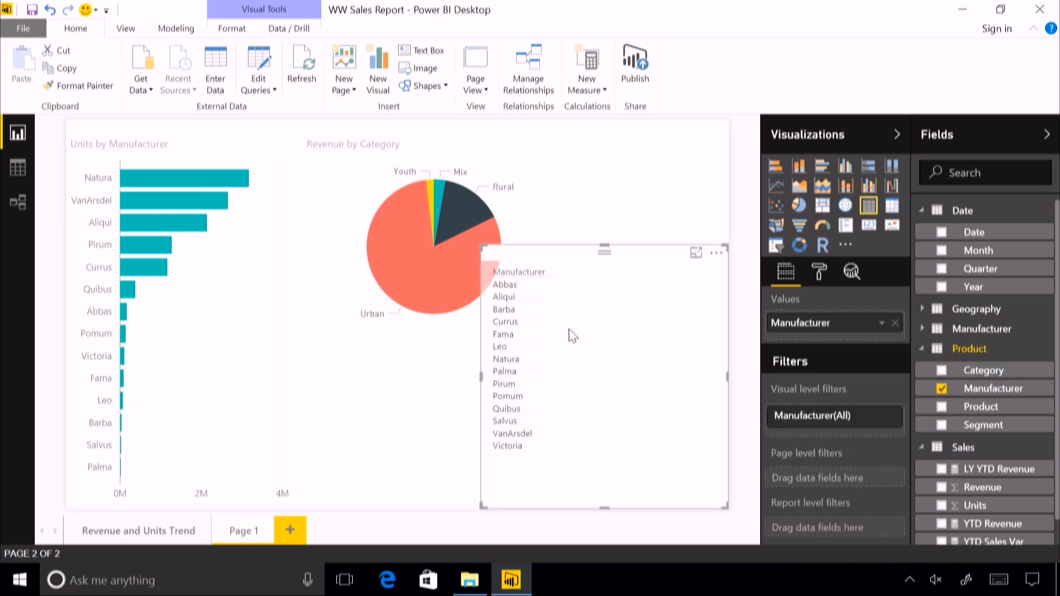
{"action": "left_click_drag", "start_coordinate": [483, 248], "coordinate": [325, 355]}
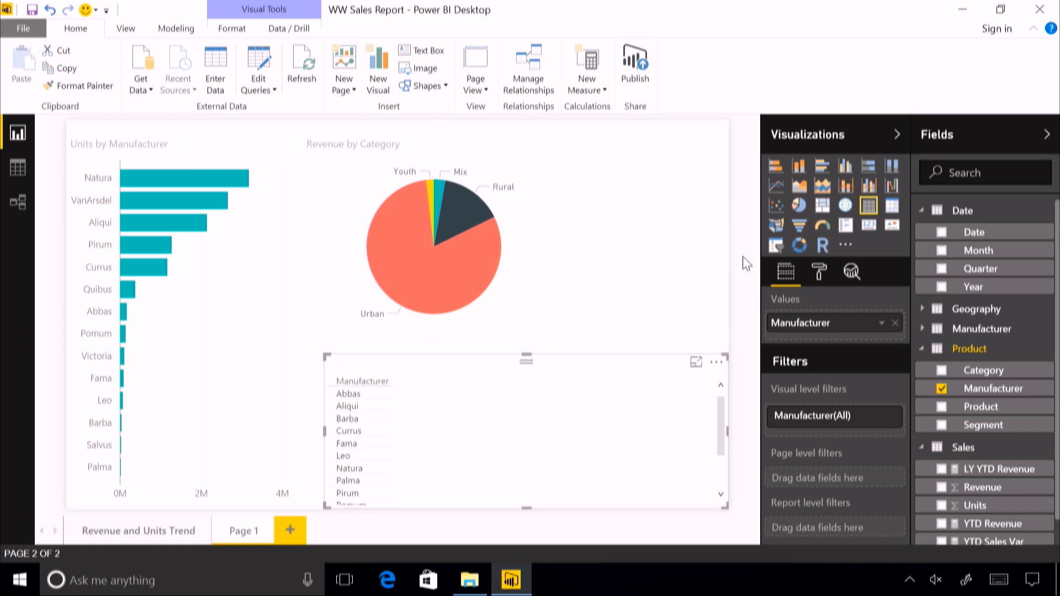
Step: Convert the Manufacturer table visual to a treemap with Revenue as its values
{"action": "left_click", "coordinate": [824, 207]}
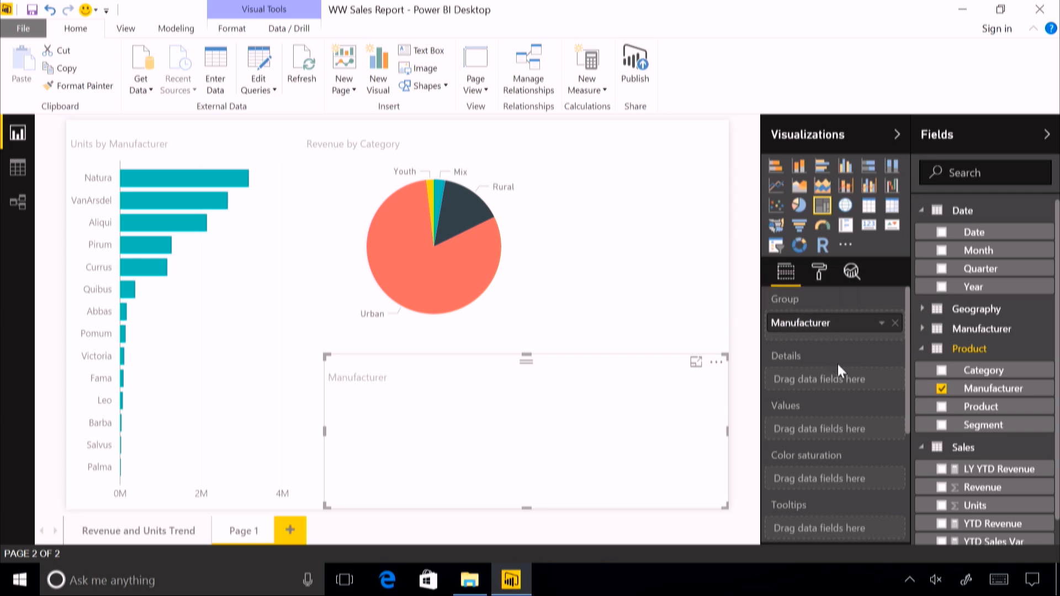
{"action": "scroll", "coordinate": [994, 420], "scroll_direction": "down", "scroll_amount": 1}
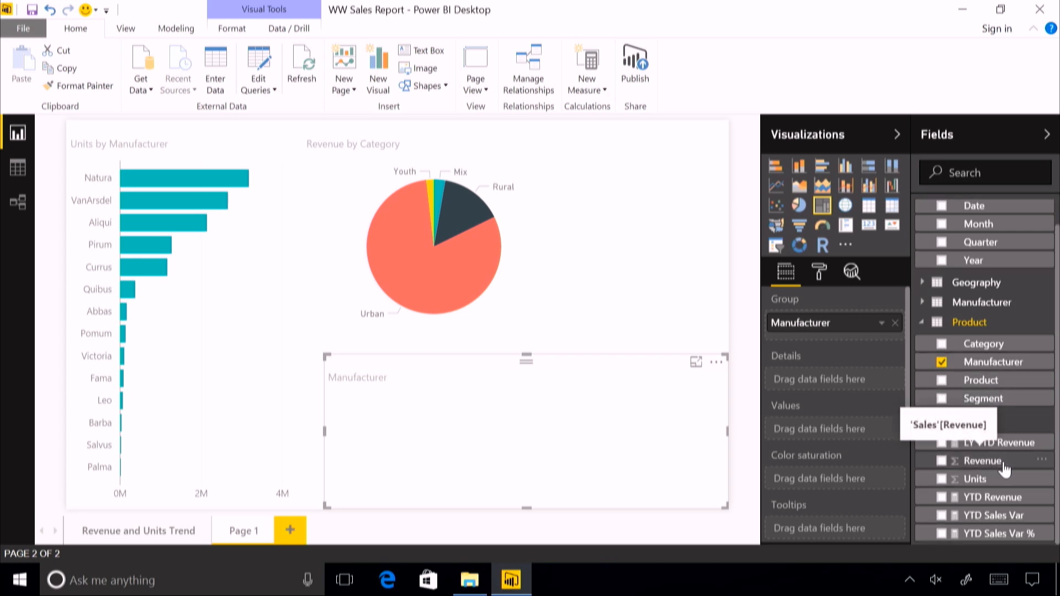
{"action": "left_click_drag", "start_coordinate": [1004, 470], "coordinate": [845, 433]}
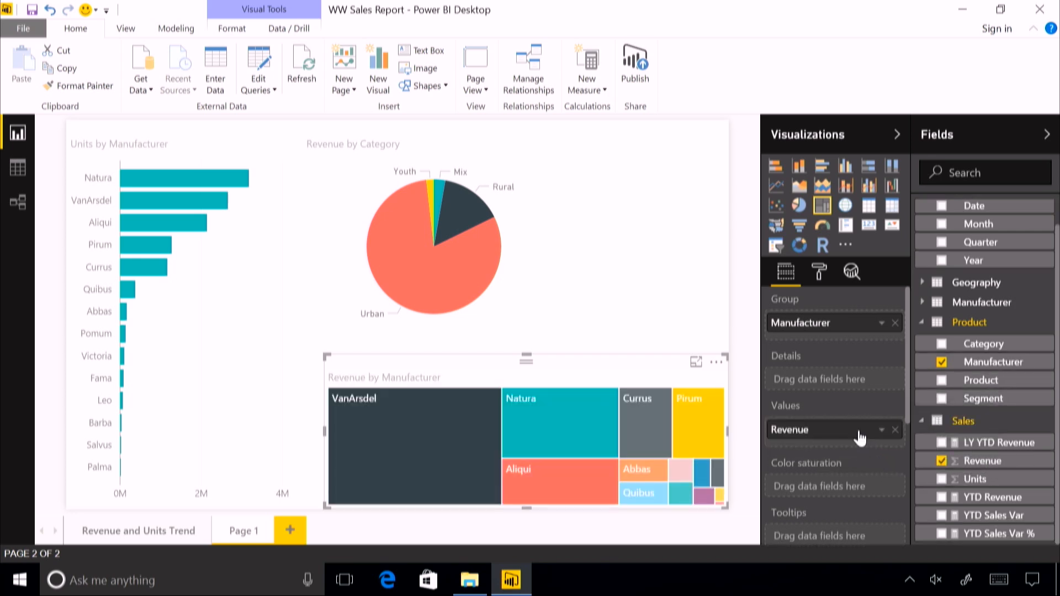
Step: Reduce the pie chart's height and enlarge the treemap to fill the space beneath it, and inspect manufacturer revenue details
{"action": "left_click", "coordinate": [320, 334]}
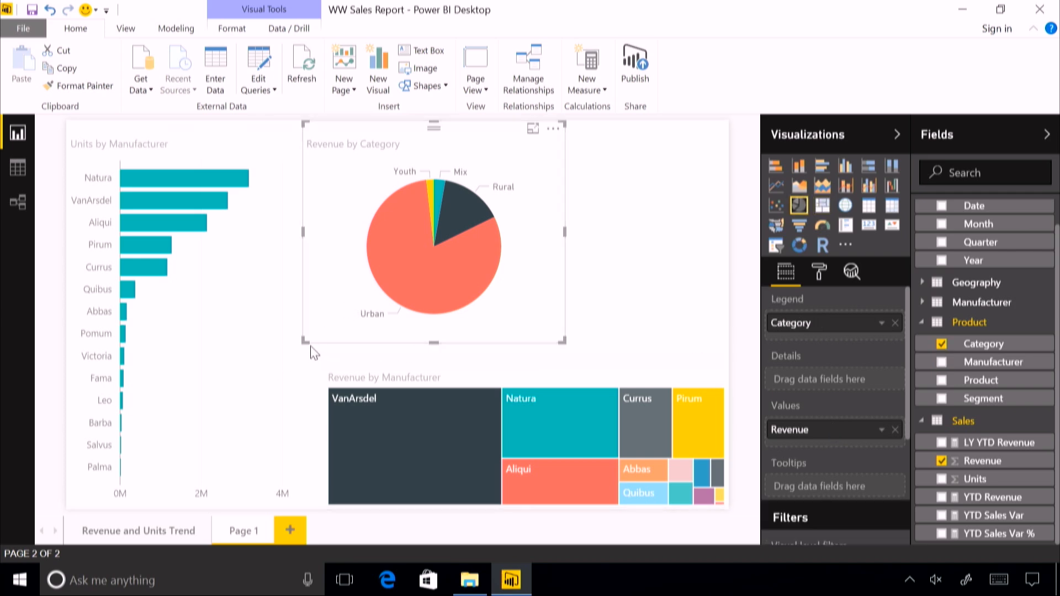
{"action": "left_click_drag", "start_coordinate": [304, 341], "coordinate": [303, 305]}
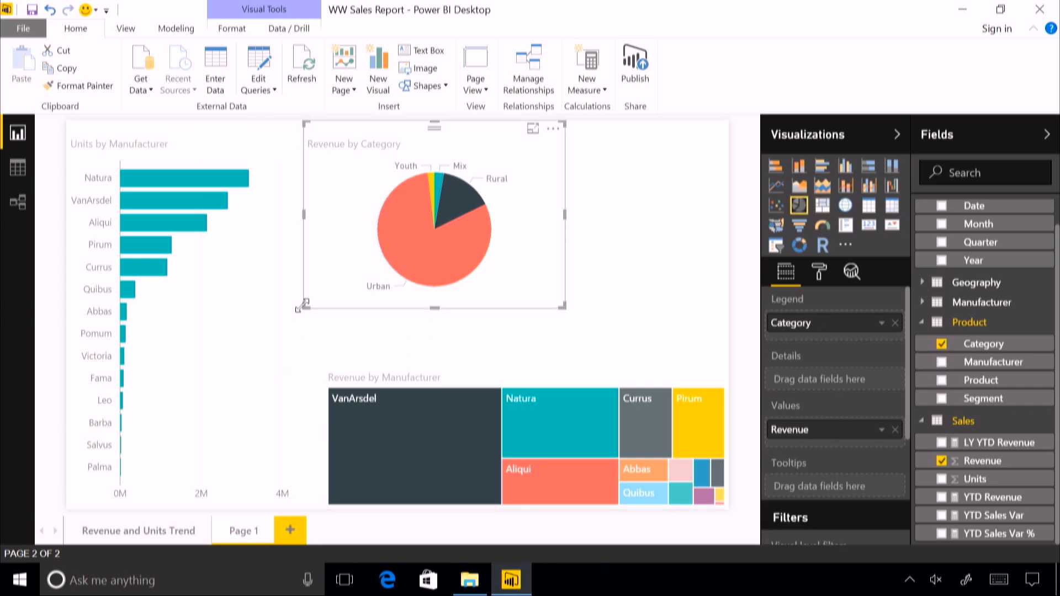
{"action": "left_click", "coordinate": [360, 400]}
{"action": "left_click_drag", "start_coordinate": [325, 354], "coordinate": [302, 312]}
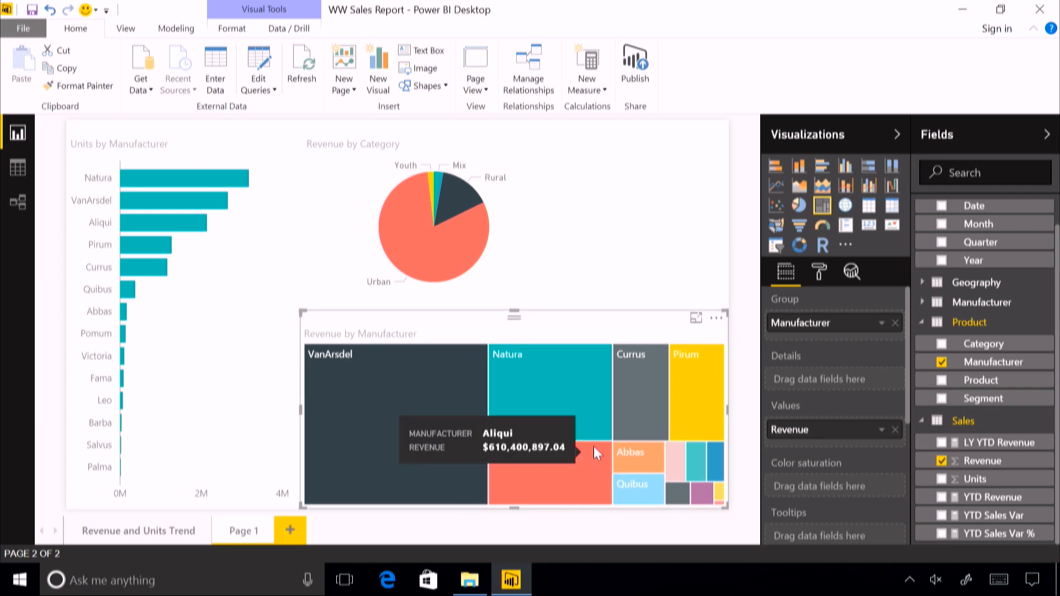
{"action": "mouse_move", "coordinate": [398, 385]}
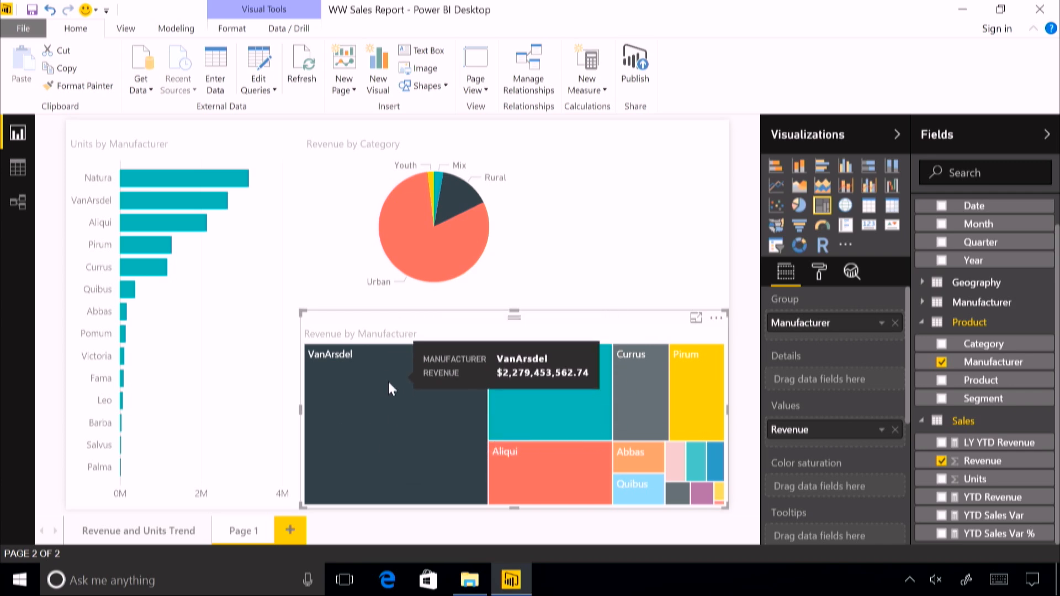
{"action": "mouse_move", "coordinate": [545, 437]}
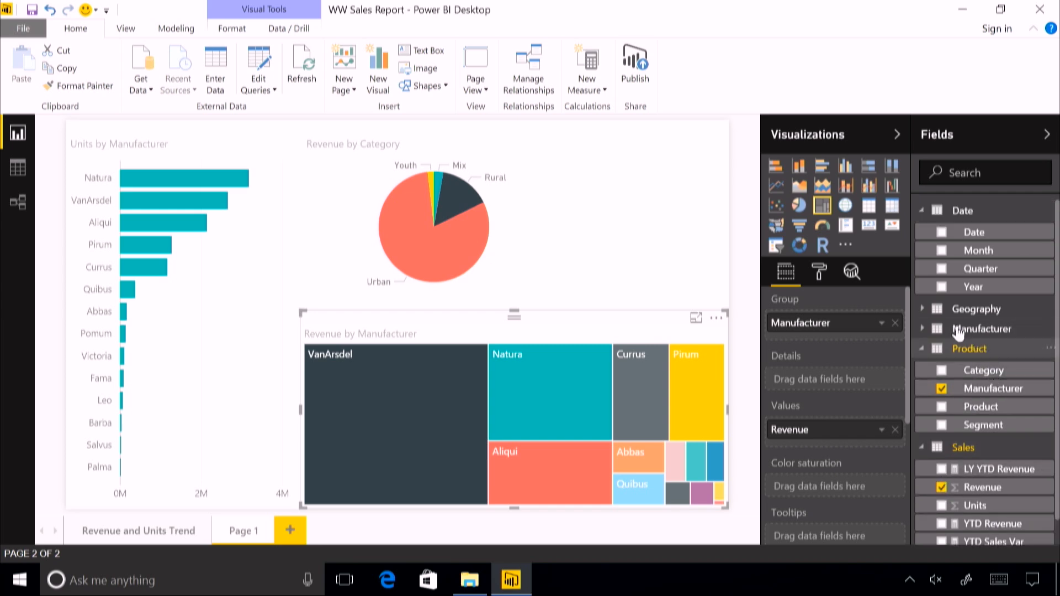
Step: Shade the treemap by assigning Units to its color saturation, and inspect the details of its rectangles
{"action": "scroll", "coordinate": [989, 424], "scroll_direction": "down", "scroll_amount": 1}
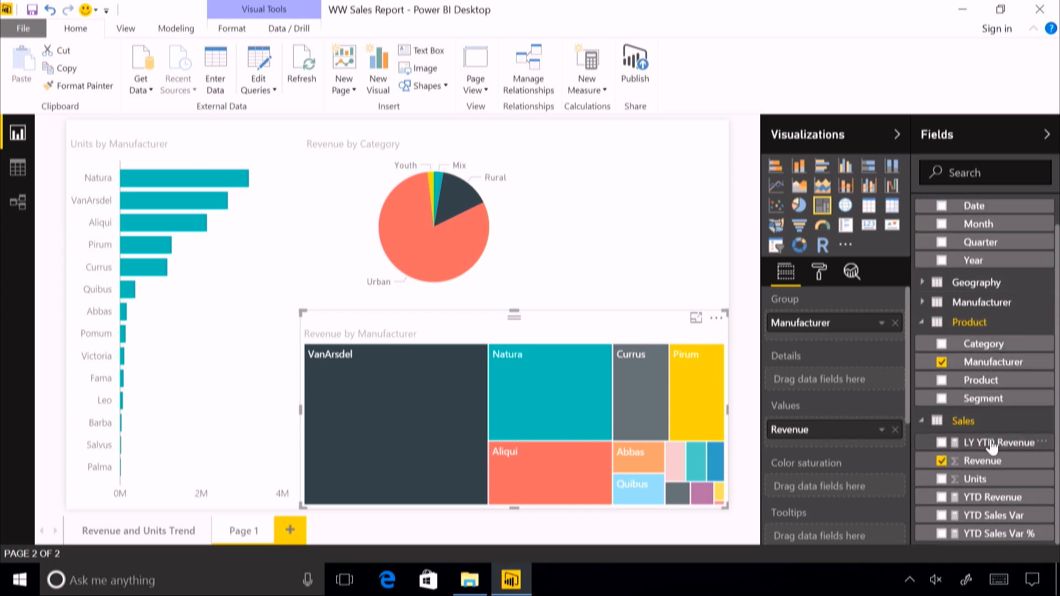
{"action": "mouse_move", "coordinate": [977, 479]}
{"action": "left_mouse_down"}
{"action": "mouse_move", "coordinate": [908, 500]}
{"action": "mouse_move", "coordinate": [836, 495]}
{"action": "left_mouse_up"}
{"action": "mouse_move", "coordinate": [512, 480]}
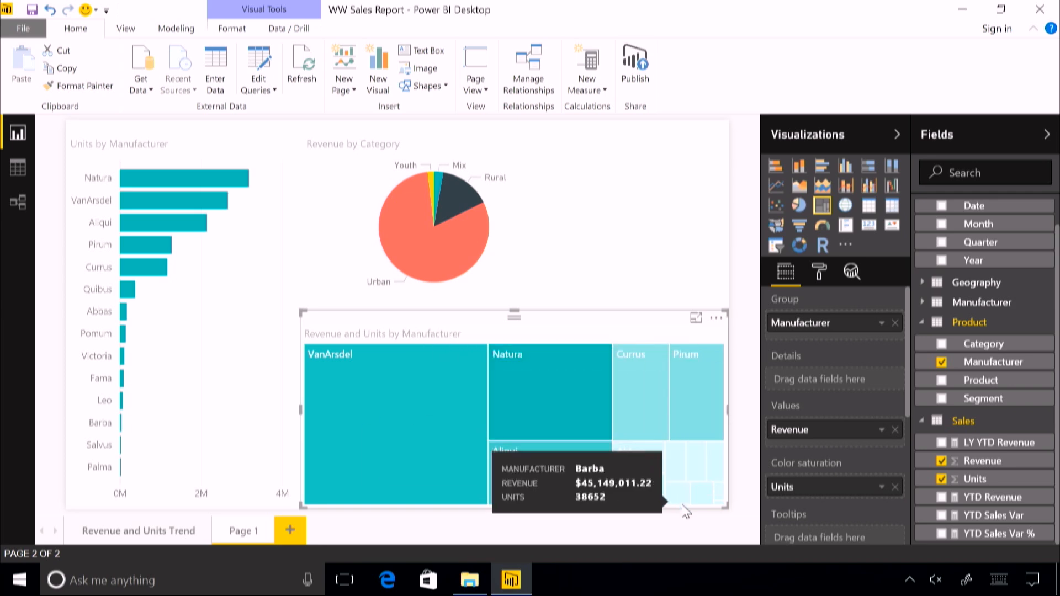
Step: Shrink the treemap and move it to the page's upper-right corner, beside the pie chart
{"action": "left_click_drag", "start_coordinate": [302, 313], "coordinate": [520, 260]}
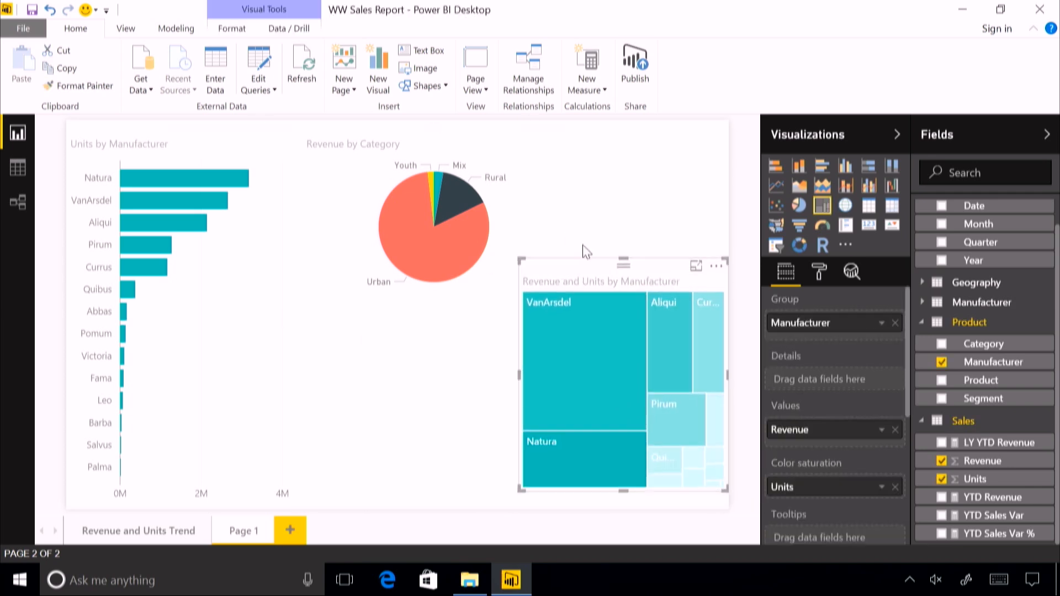
{"action": "left_click_drag", "start_coordinate": [586, 251], "coordinate": [588, 116]}
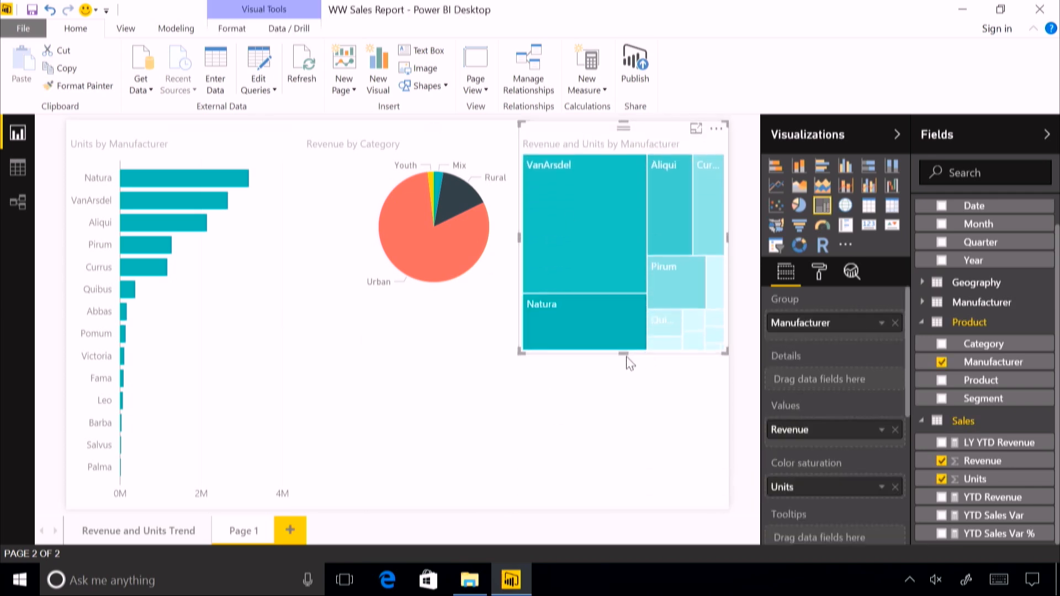
{"action": "left_click_drag", "start_coordinate": [628, 362], "coordinate": [632, 318]}
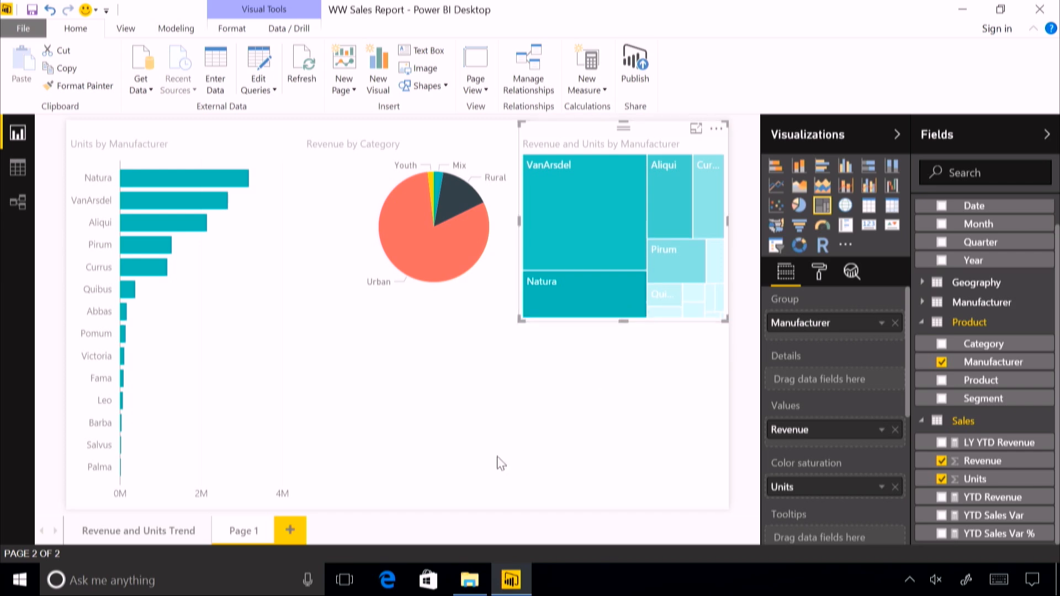
Step: Add an empty line chart and fit it into the wide space below the pie chart and treemap
{"action": "left_click", "coordinate": [497, 464]}
{"action": "left_click", "coordinate": [776, 186]}
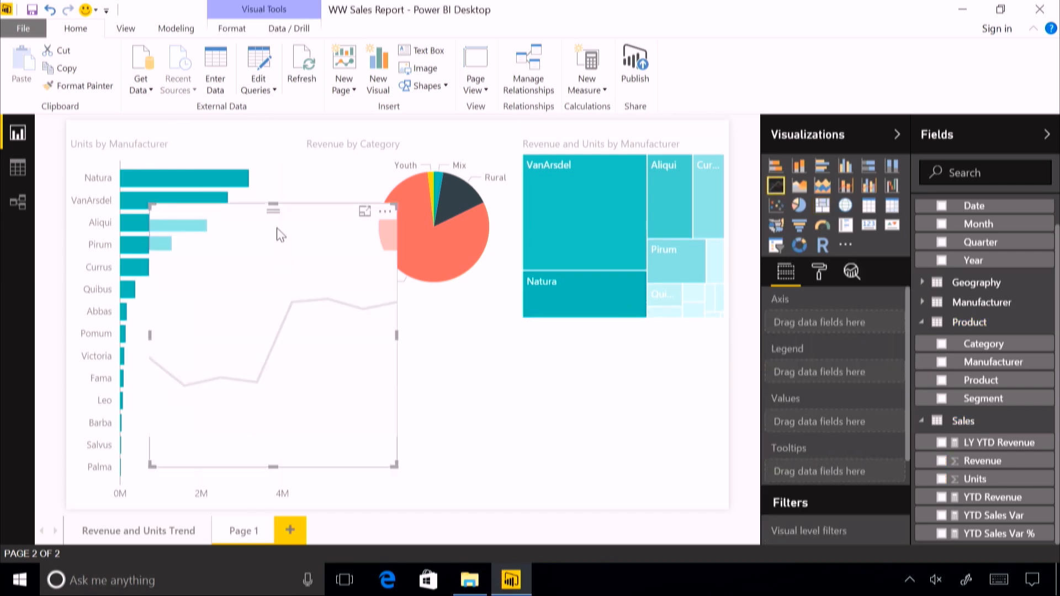
{"action": "left_click_drag", "start_coordinate": [271, 208], "coordinate": [441, 308]}
{"action": "left_click_drag", "start_coordinate": [564, 305], "coordinate": [718, 335]}
Step: Set the line chart's axis to the Date hierarchy and its values to Units
{"action": "scroll", "coordinate": [1039, 262], "scroll_direction": "up", "scroll_amount": 1}
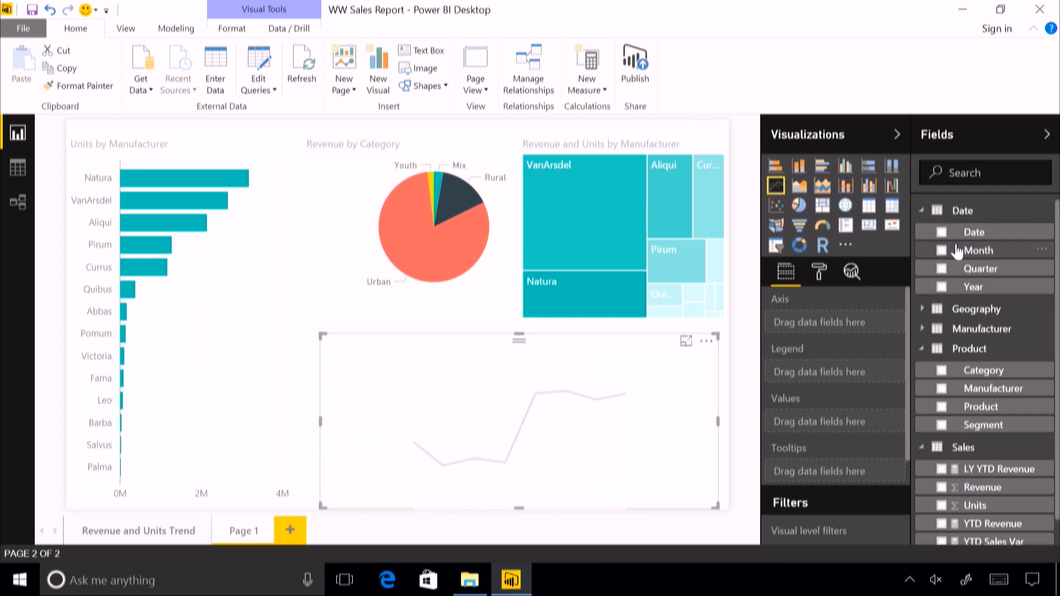
{"action": "left_click", "coordinate": [942, 232]}
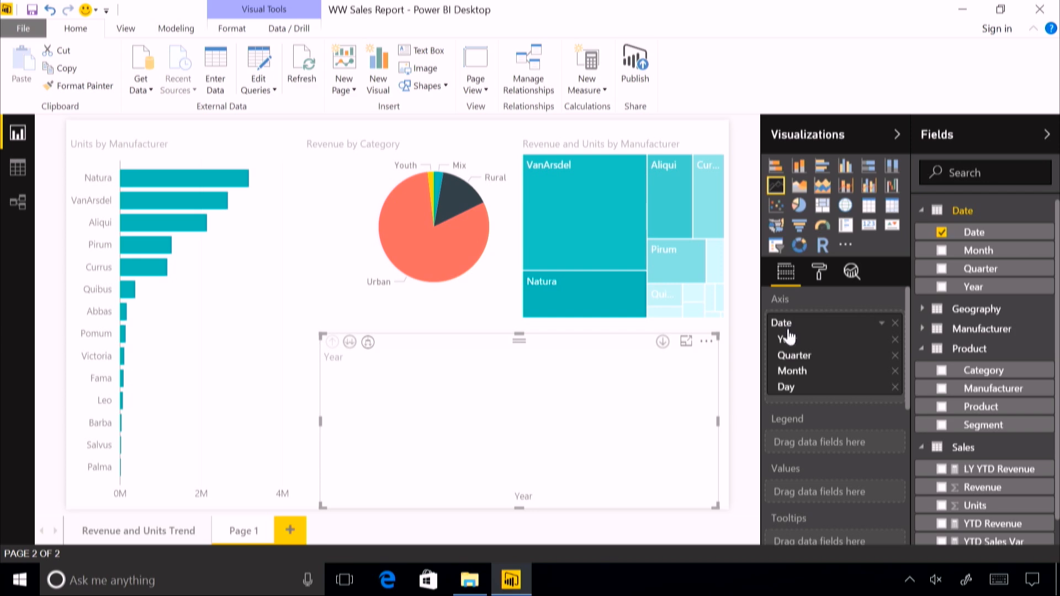
{"action": "scroll", "coordinate": [826, 374], "scroll_direction": "down", "scroll_amount": 2}
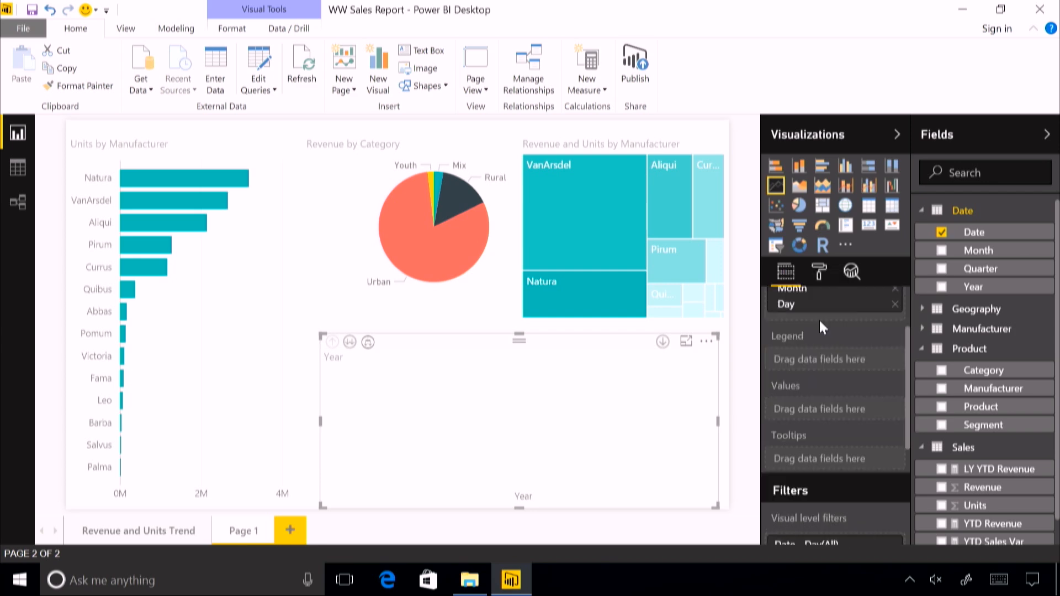
{"action": "scroll", "coordinate": [821, 383], "scroll_direction": "up", "scroll_amount": 2}
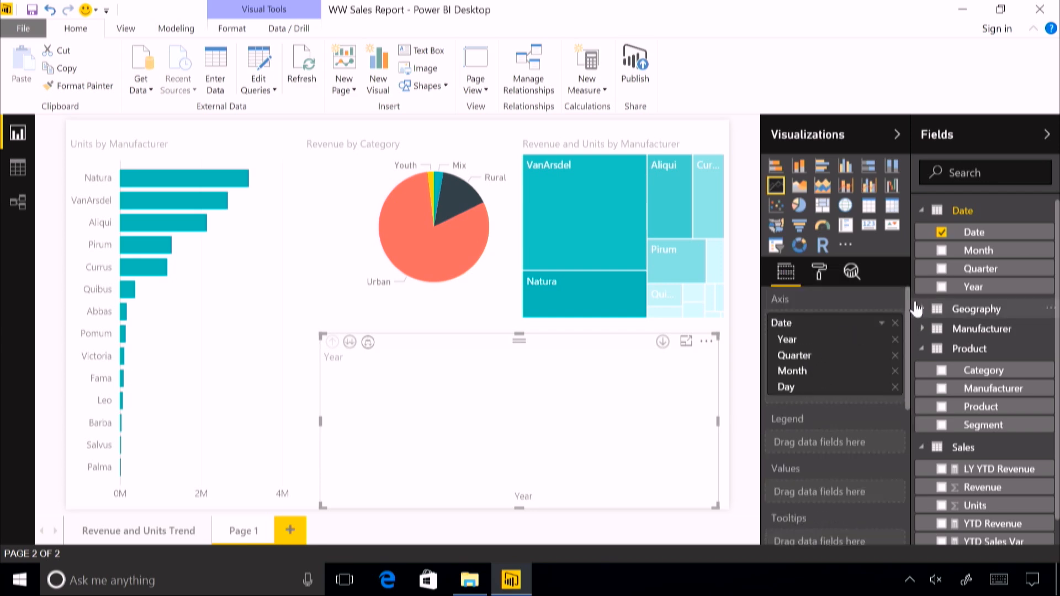
{"action": "left_click_drag", "start_coordinate": [909, 301], "coordinate": [911, 325]}
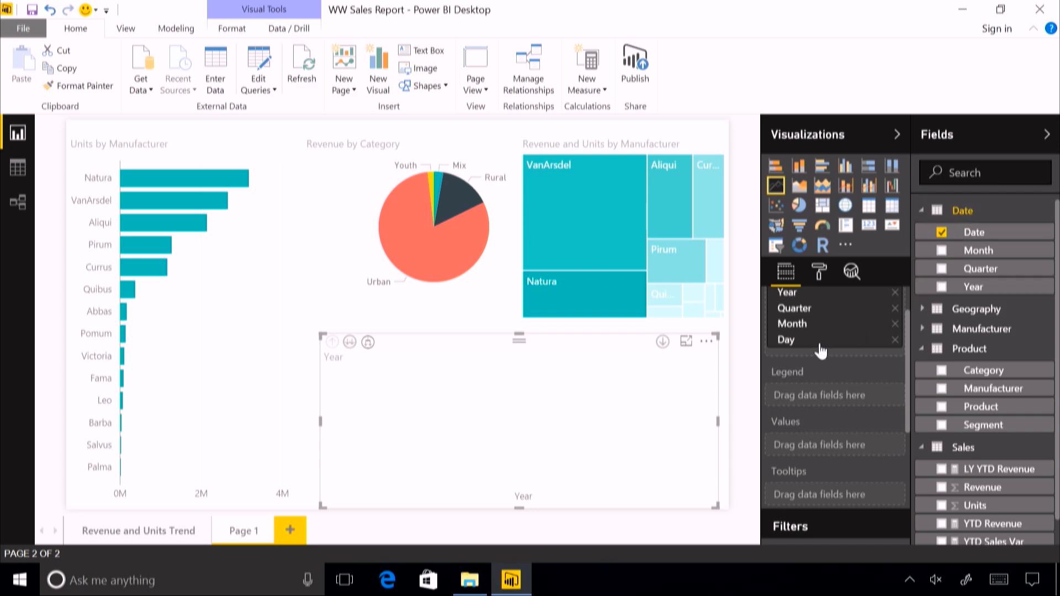
{"action": "scroll", "coordinate": [942, 475], "scroll_direction": "down", "scroll_amount": 1}
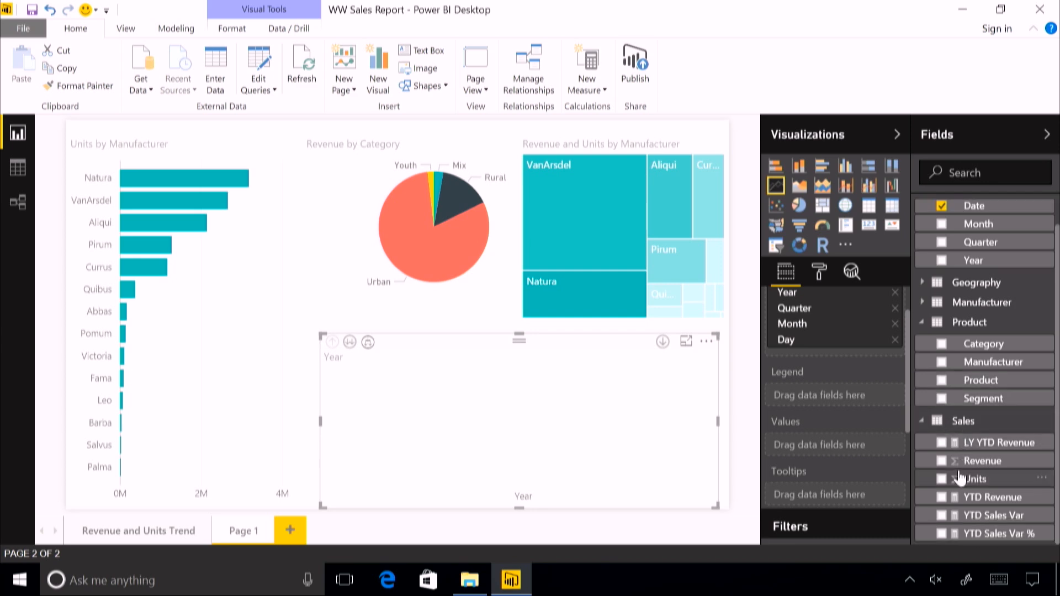
{"action": "left_click", "coordinate": [942, 480]}
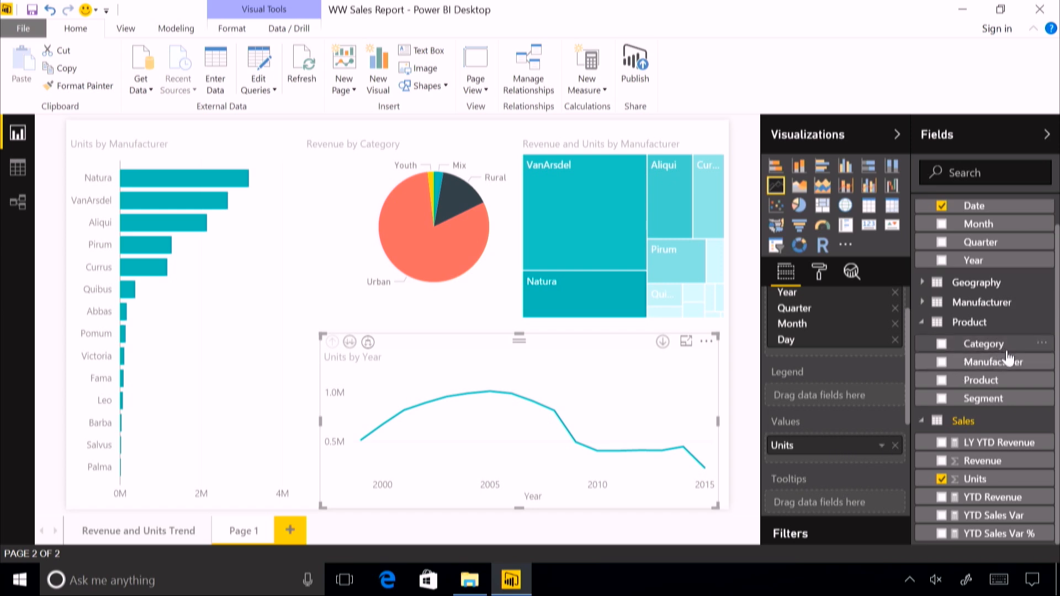
Step: Split the line chart into one line per Category through its legend, and enlarge the chart slightly toward its upper-left corner
{"action": "left_click_drag", "start_coordinate": [990, 347], "coordinate": [844, 395]}
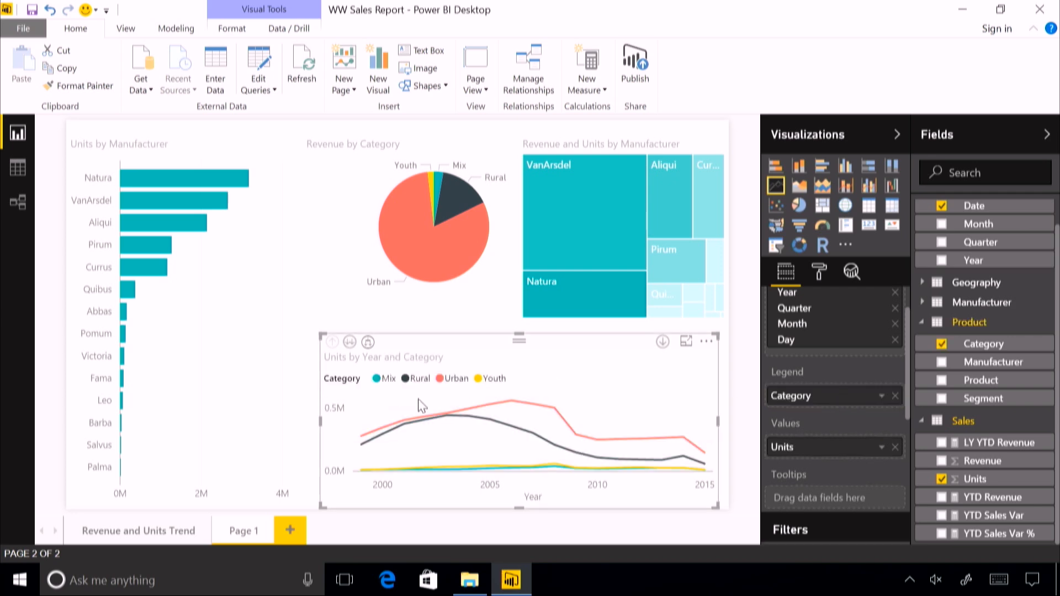
{"action": "left_click_drag", "start_coordinate": [321, 336], "coordinate": [330, 327]}
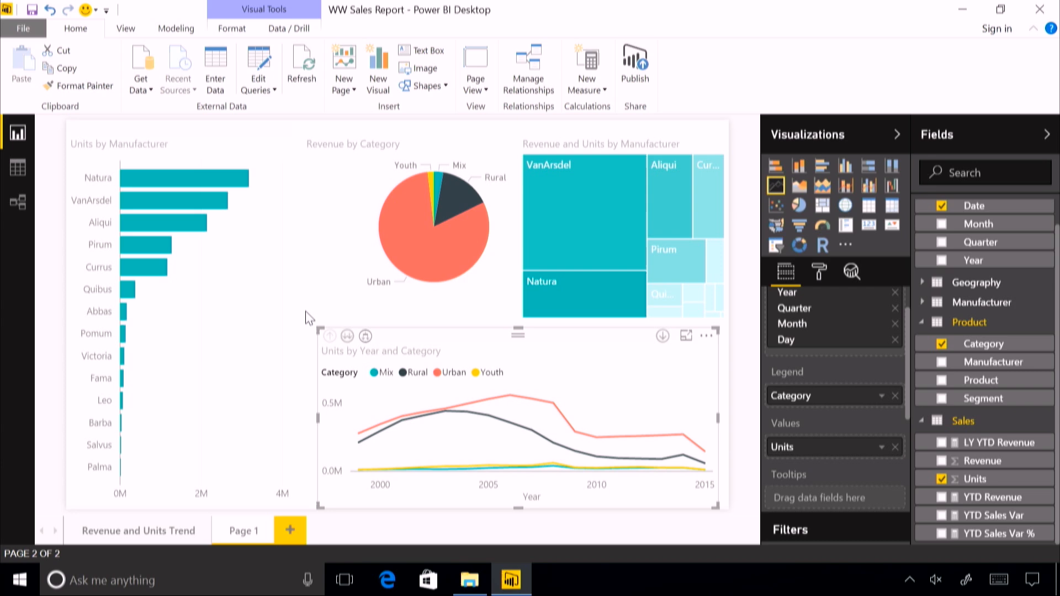
Step: Change the title text of the units-by-manufacturer bar chart to "Units by My Manufactuers"
{"action": "left_click", "coordinate": [248, 356]}
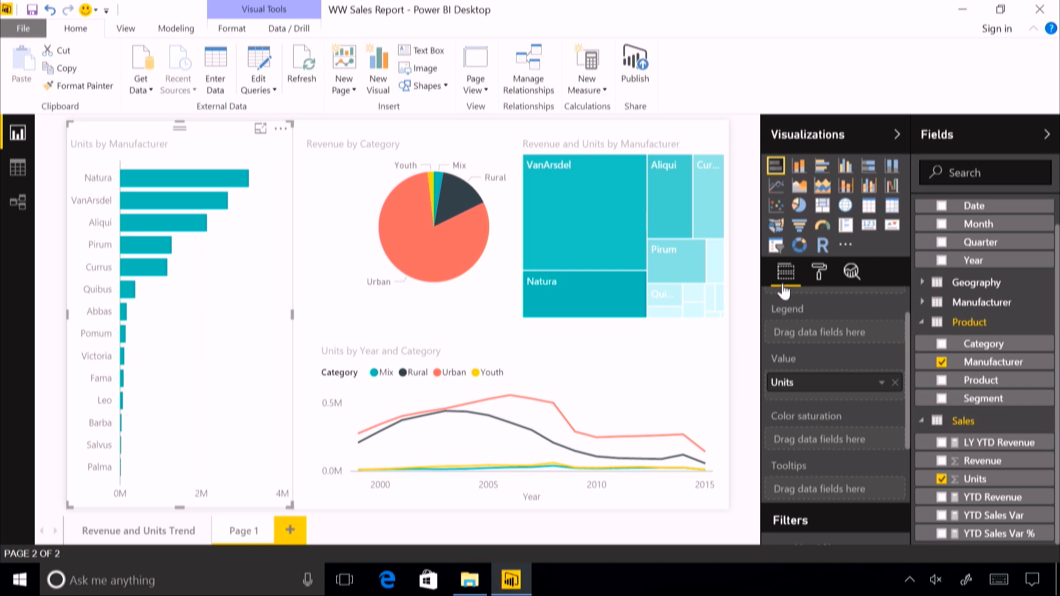
{"action": "scroll", "coordinate": [790, 306], "scroll_direction": "up", "scroll_amount": 1}
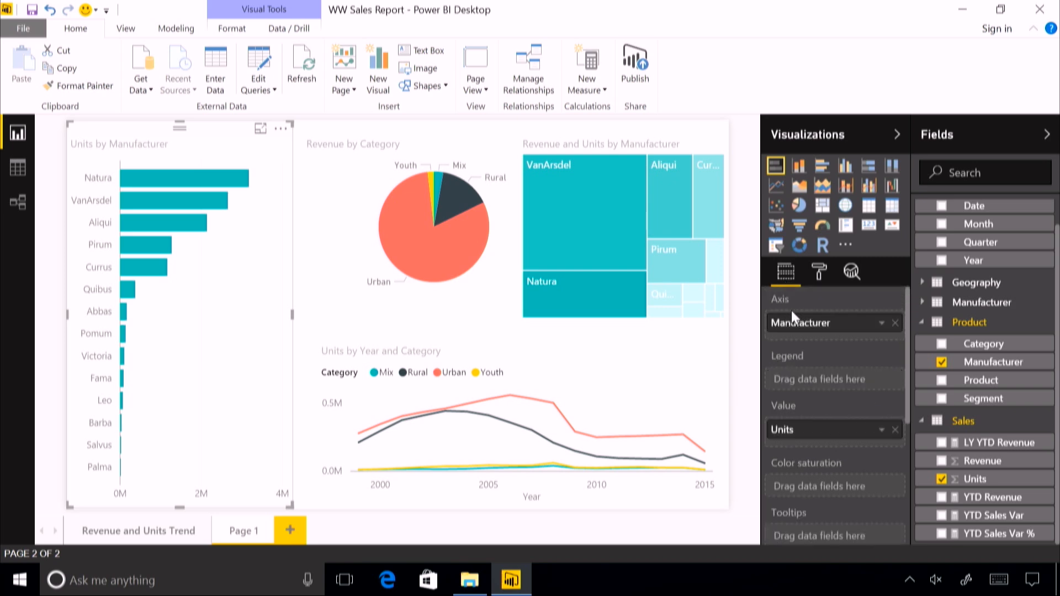
{"action": "left_click", "coordinate": [820, 279]}
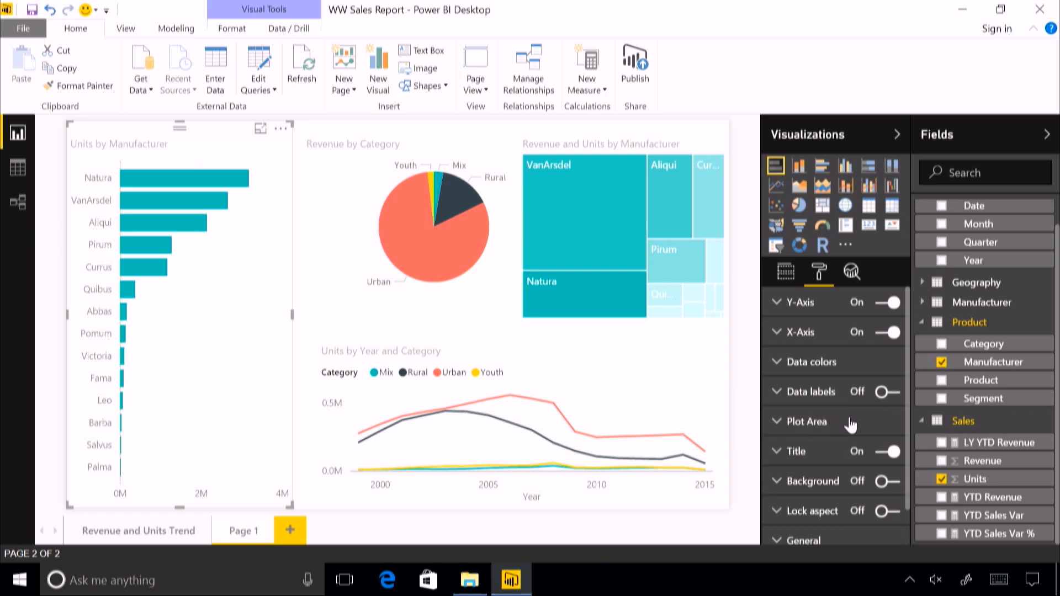
{"action": "scroll", "coordinate": [824, 376], "scroll_direction": "down", "scroll_amount": 1}
{"action": "scroll", "coordinate": [826, 381], "scroll_direction": "up", "scroll_amount": 1}
{"action": "scroll", "coordinate": [829, 408], "scroll_direction": "down", "scroll_amount": 1}
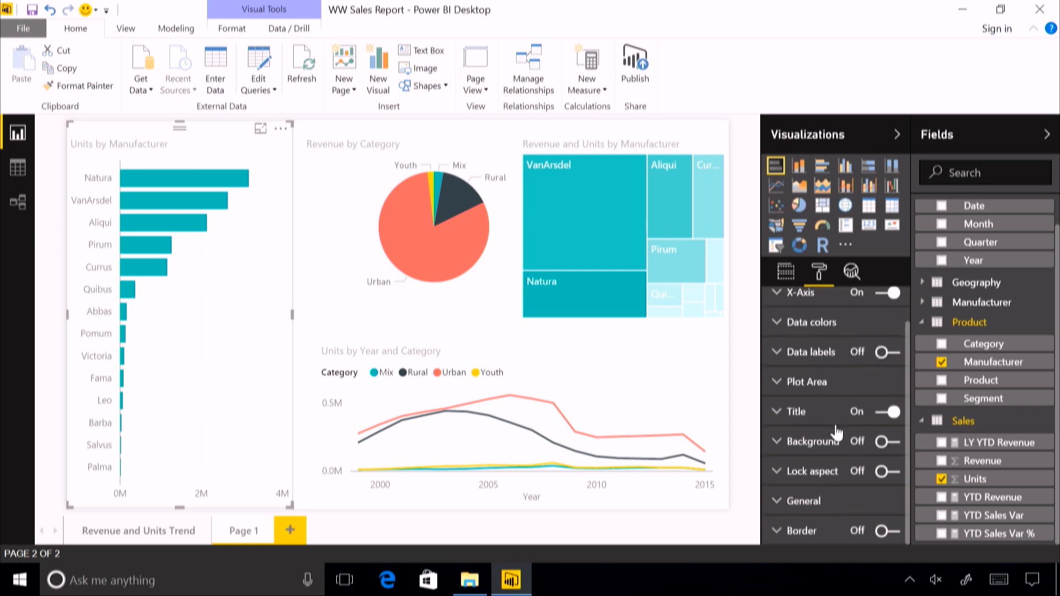
{"action": "left_click", "coordinate": [804, 415]}
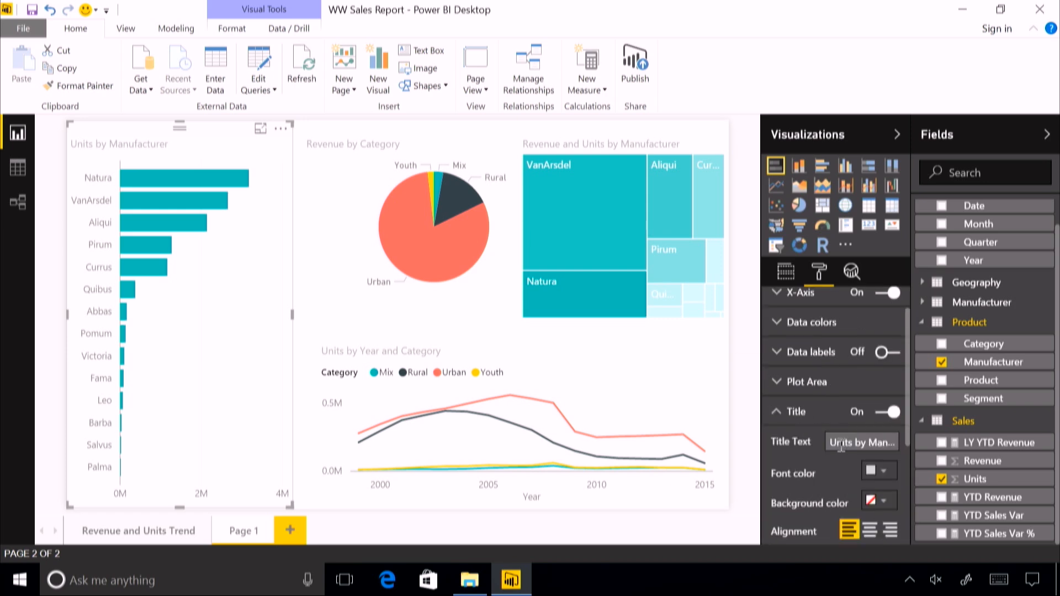
{"action": "left_click", "coordinate": [887, 446]}
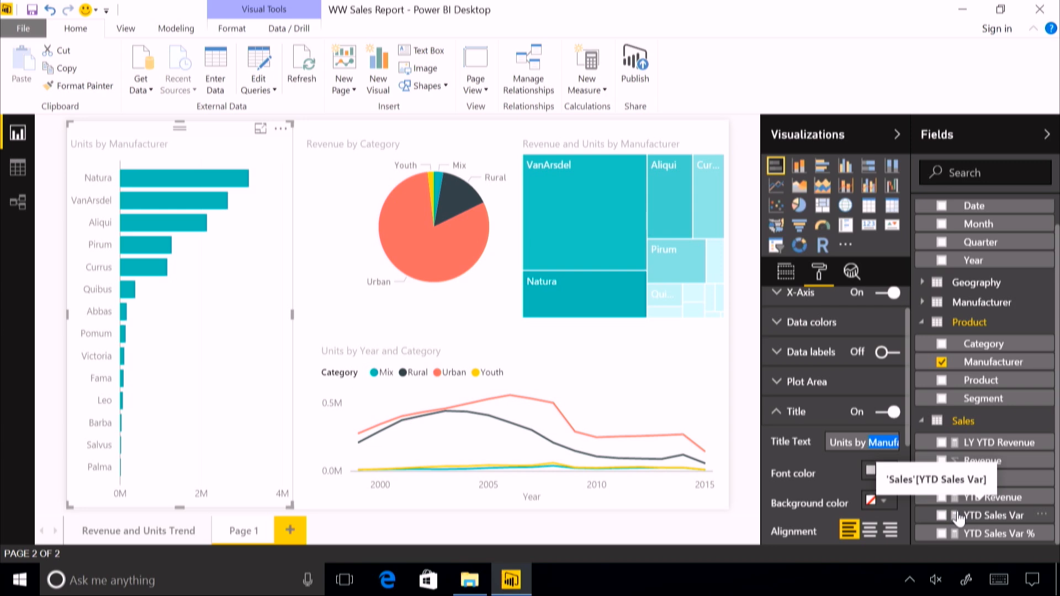
{"action": "left_click", "coordinate": [959, 519]}
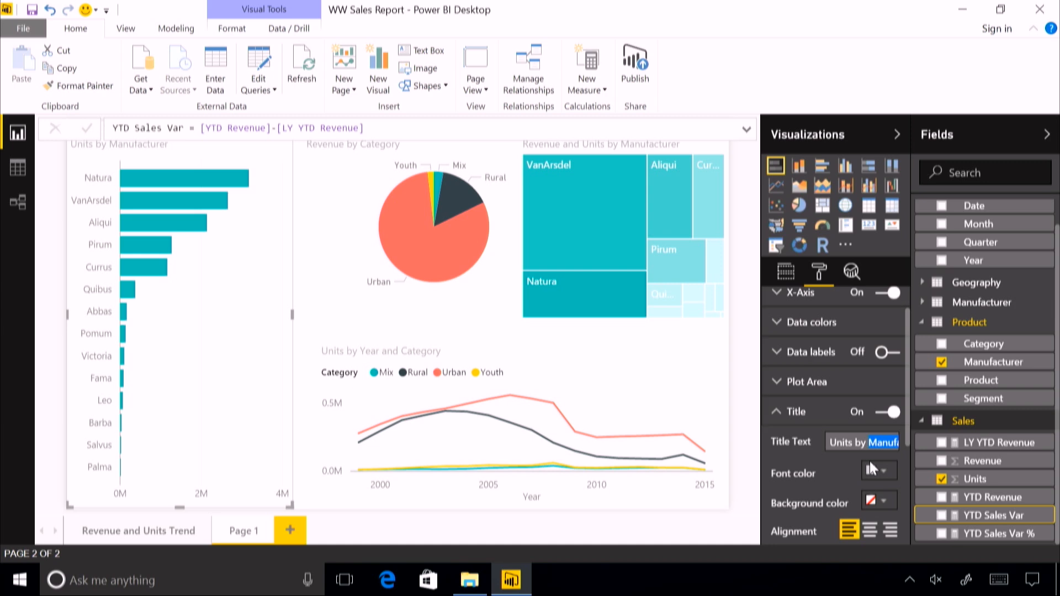
{"action": "type", "text": "Manufacturers"}
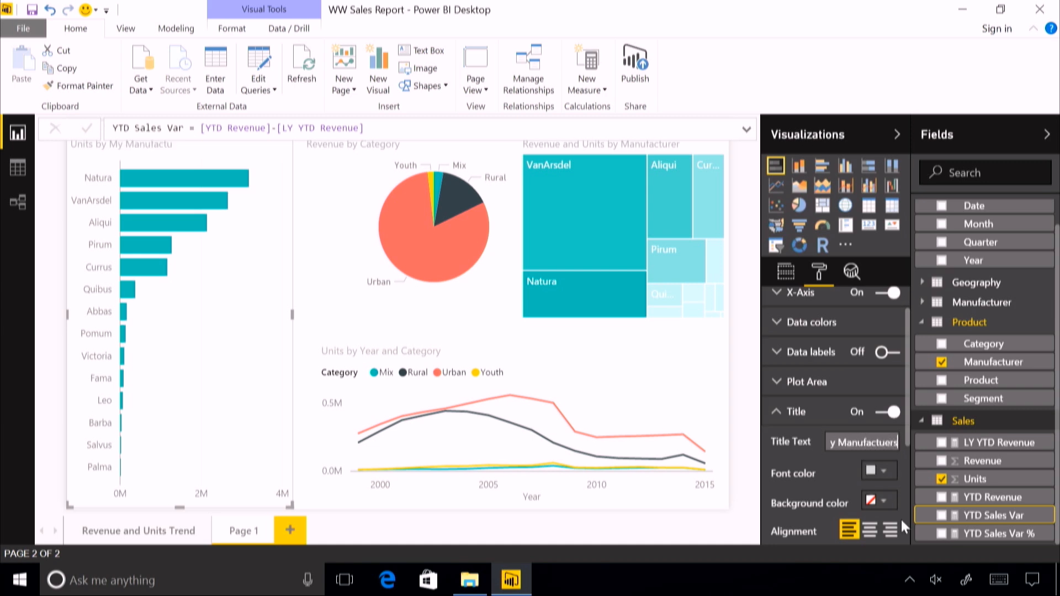
Step: Give the bar chart's title a dark gray theme font color and center it above the chart
{"action": "left_click", "coordinate": [886, 473]}
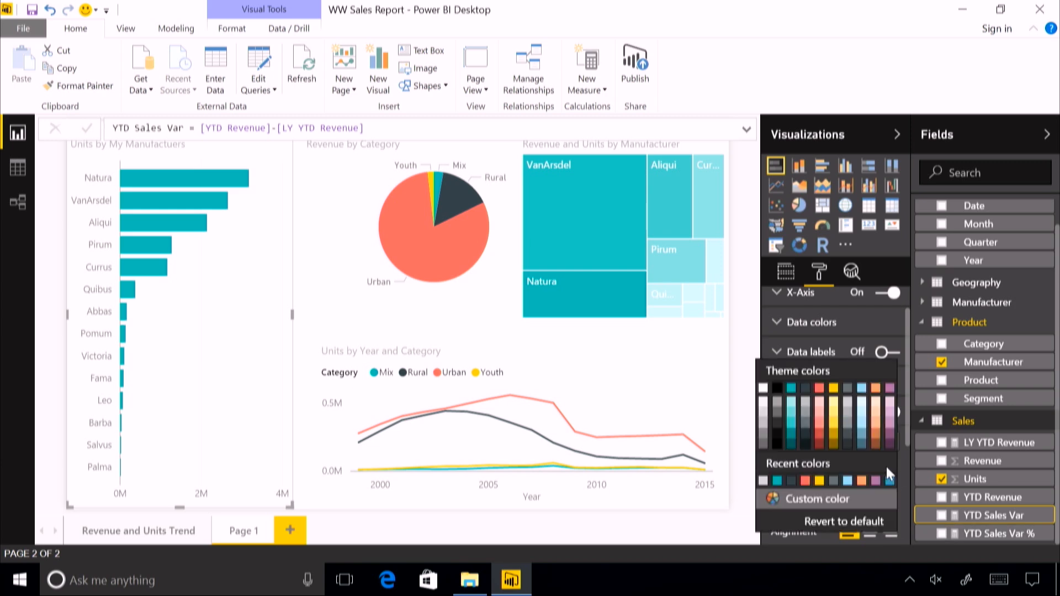
{"action": "left_click", "coordinate": [849, 392]}
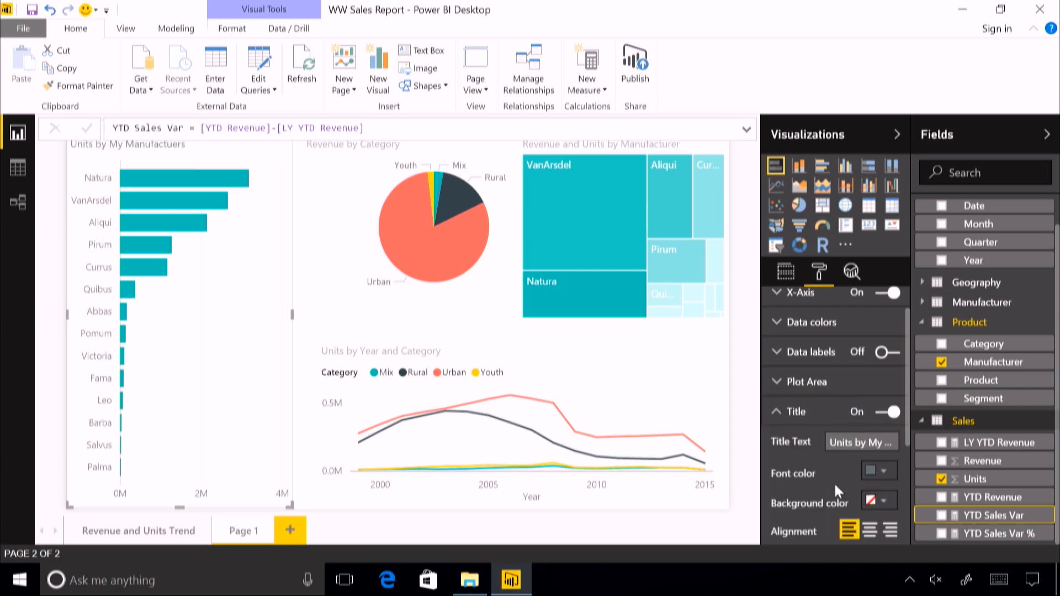
{"action": "scroll", "coordinate": [850, 480], "scroll_direction": "down", "scroll_amount": 2}
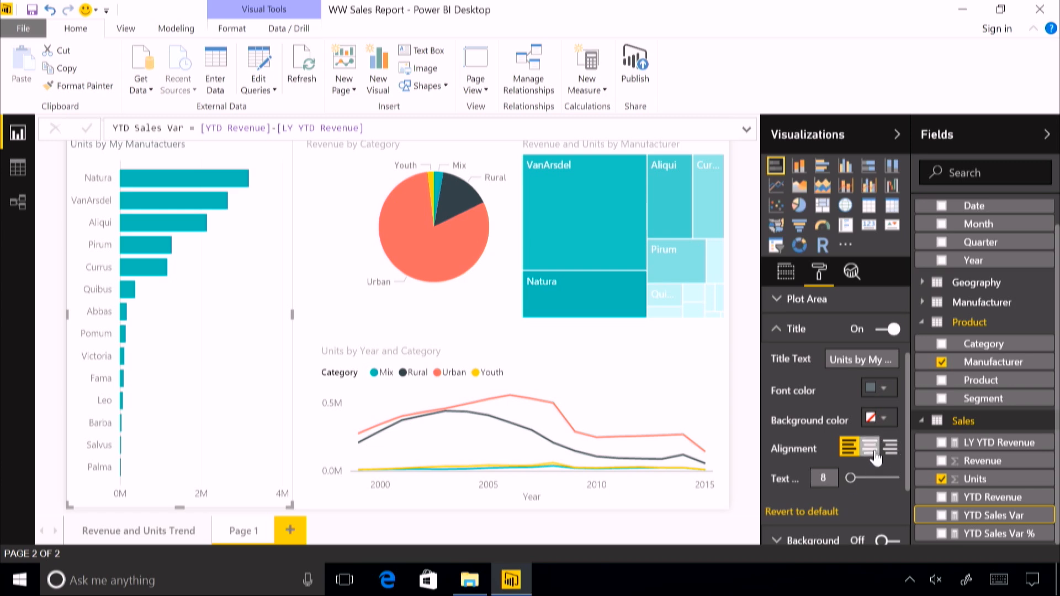
{"action": "left_click", "coordinate": [870, 447]}
Step: Set the label style of the pie chart's detail labels to Both, for category and data value
{"action": "left_click", "coordinate": [330, 268]}
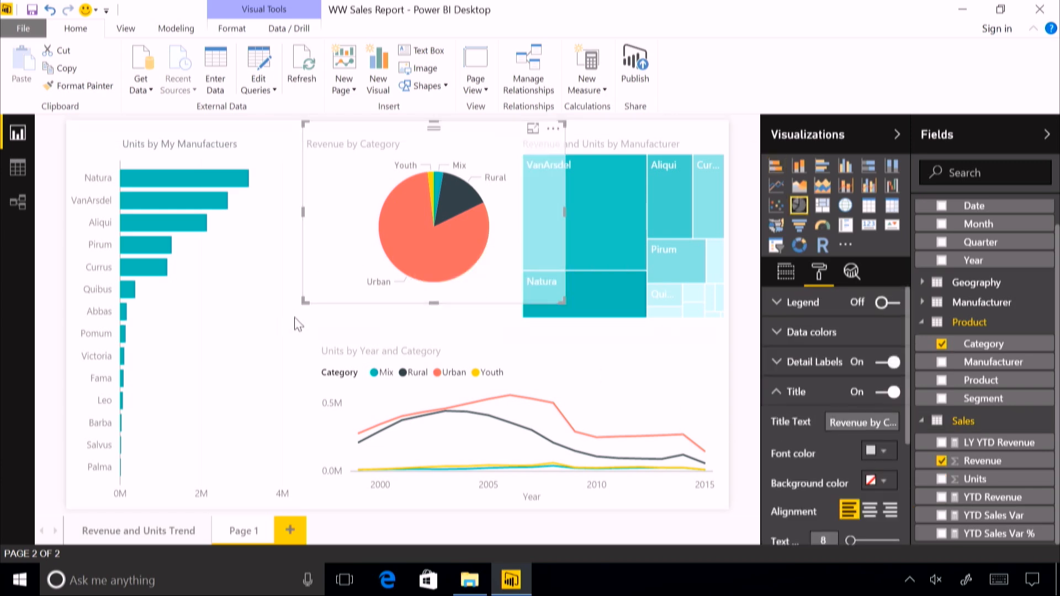
{"action": "left_click", "coordinate": [298, 321]}
{"action": "left_click", "coordinate": [385, 178]}
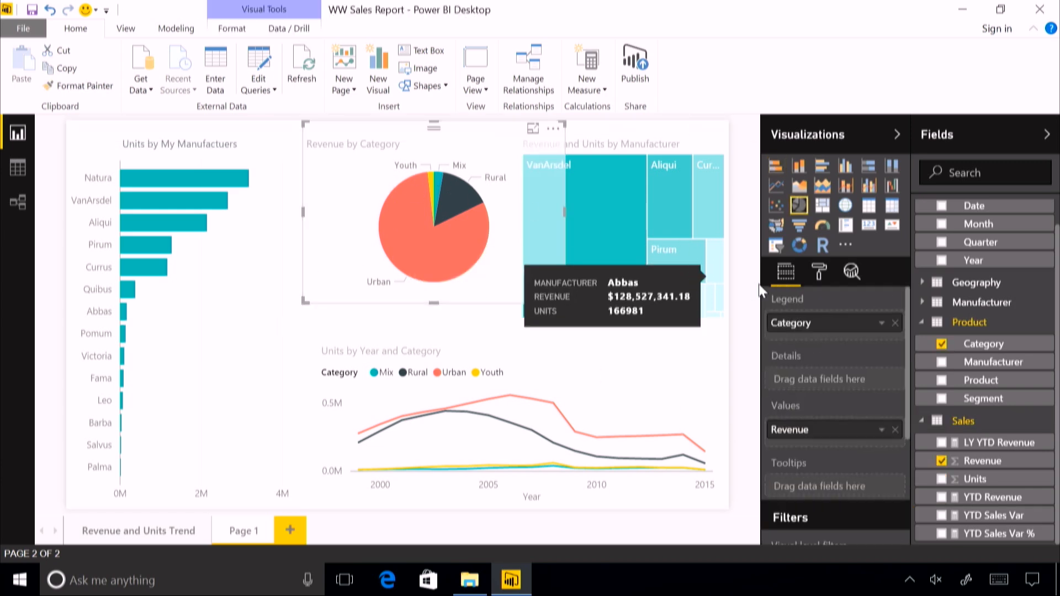
{"action": "left_click", "coordinate": [818, 274]}
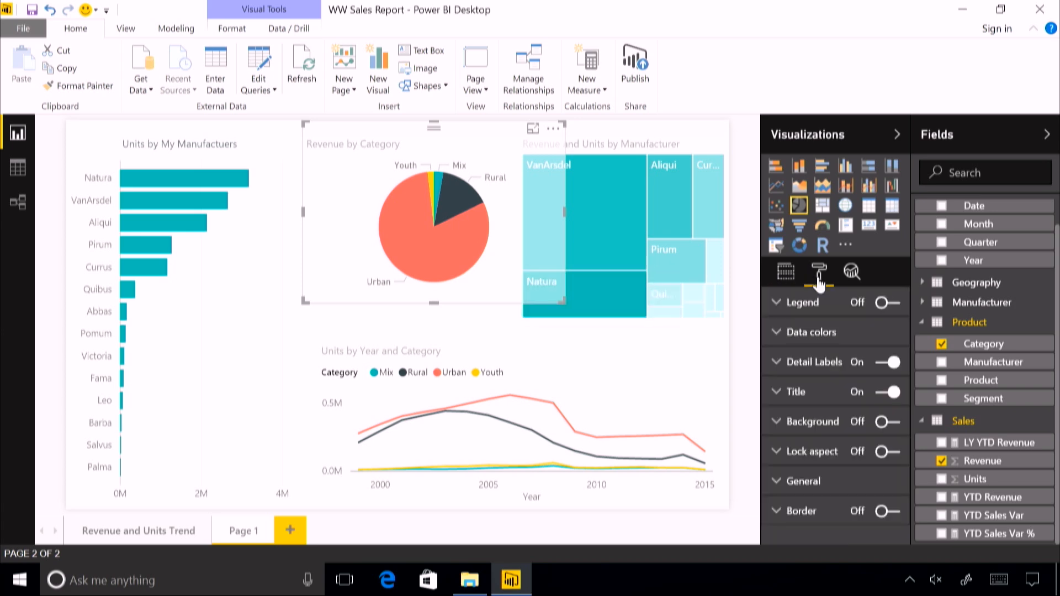
{"action": "left_click", "coordinate": [813, 364]}
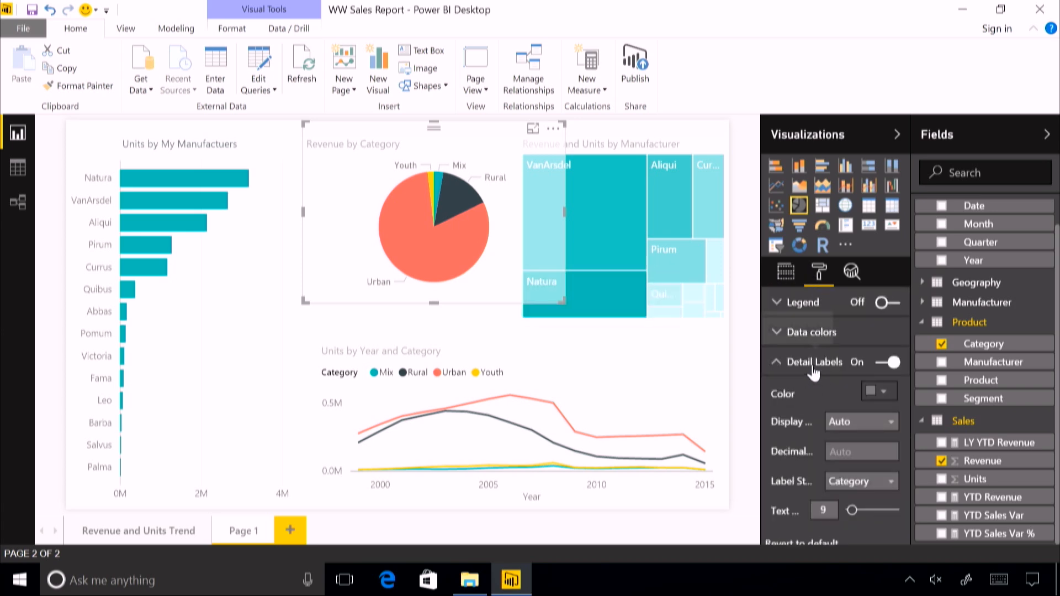
{"action": "scroll", "coordinate": [813, 366], "scroll_direction": "down", "scroll_amount": 2}
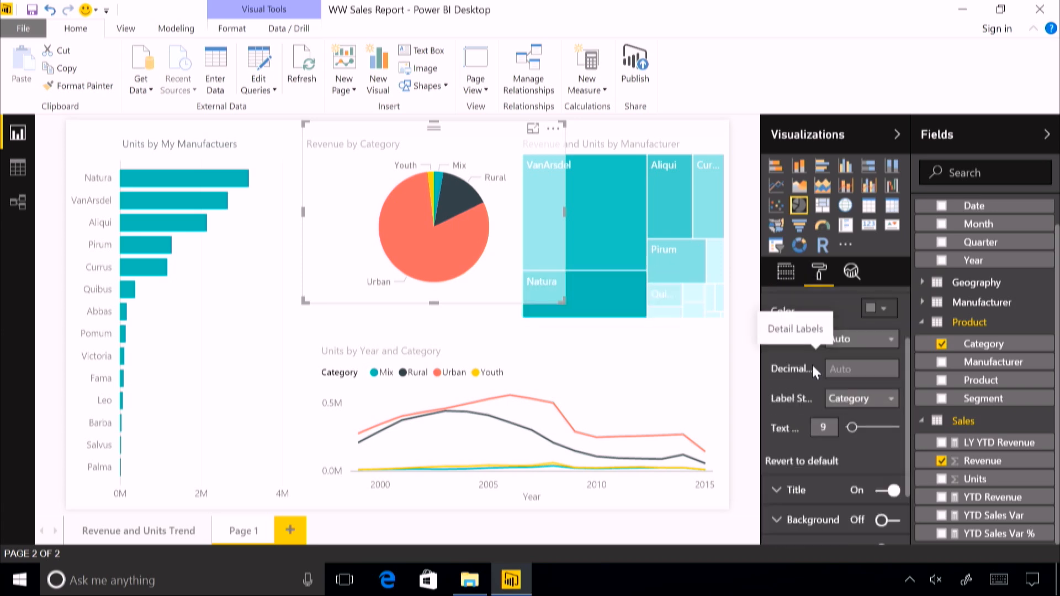
{"action": "left_click", "coordinate": [858, 407]}
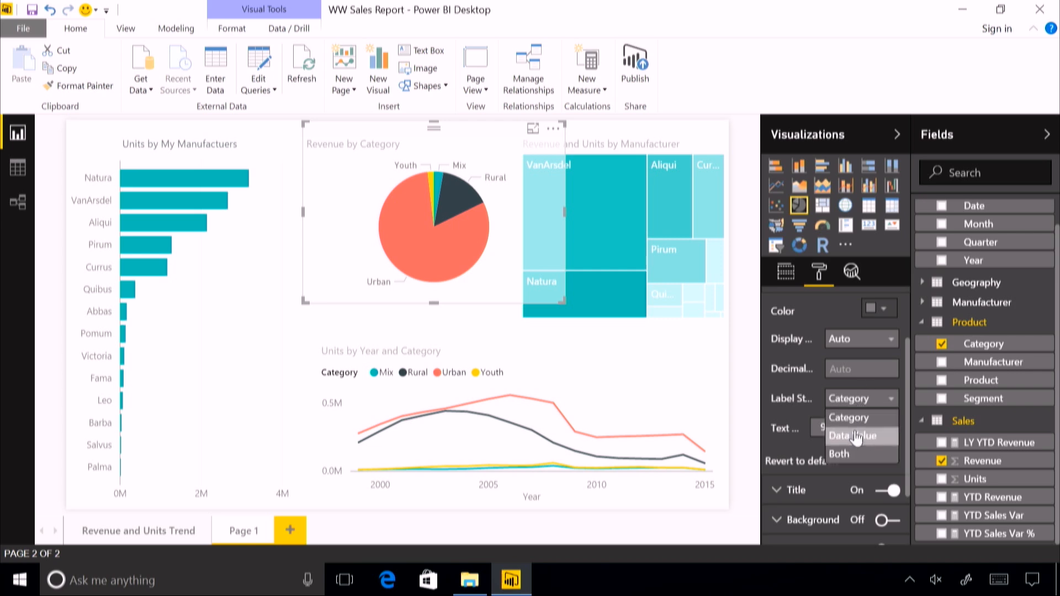
{"action": "left_click", "coordinate": [840, 456]}
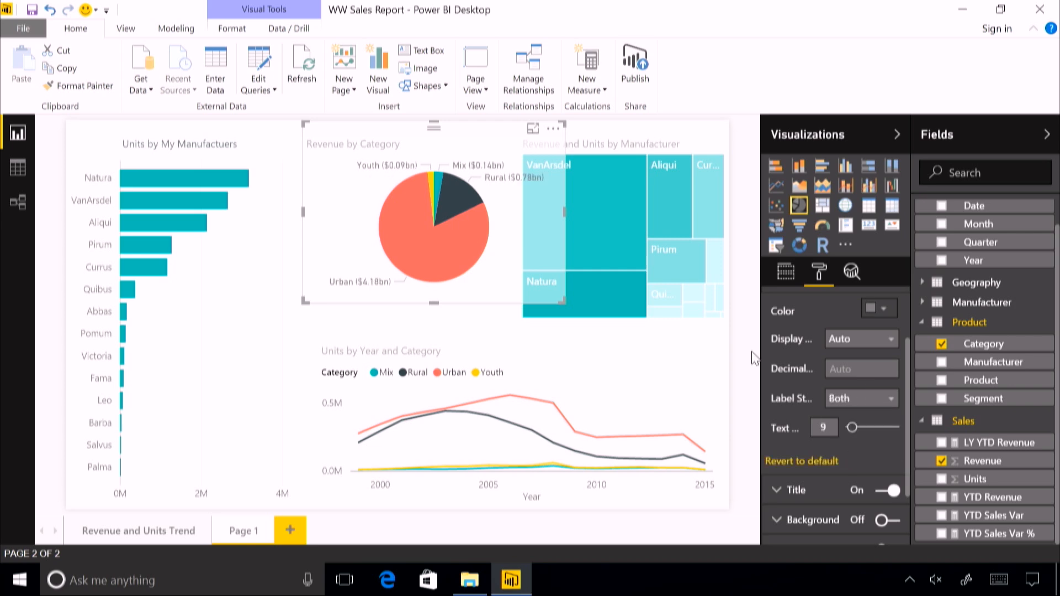
Step: Narrow the pie chart to clear the treemap and set its detail label text size to 10
{"action": "left_click_drag", "start_coordinate": [563, 213], "coordinate": [507, 221]}
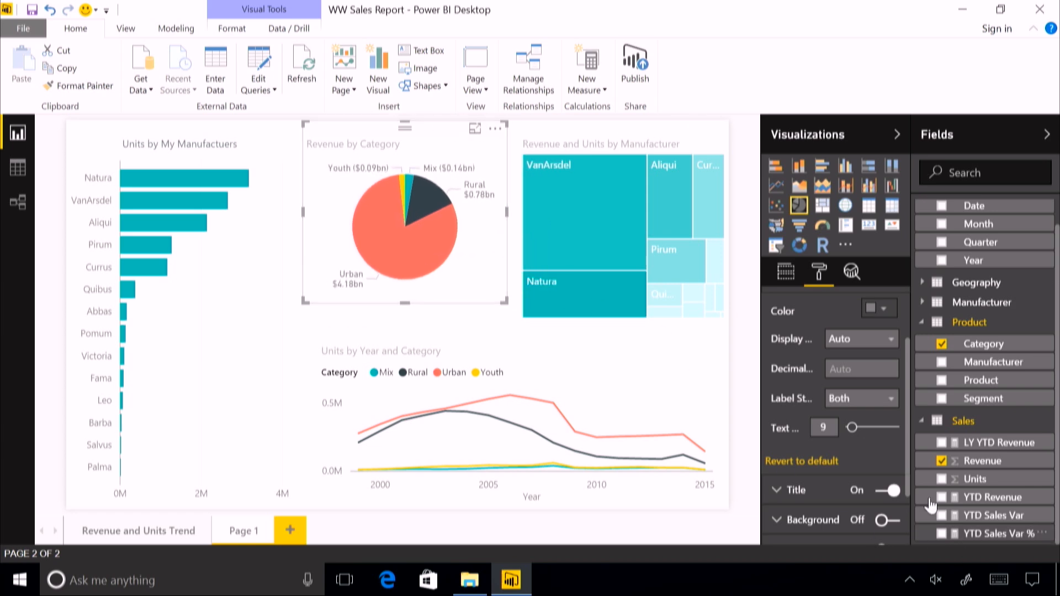
{"action": "left_click", "coordinate": [856, 428]}
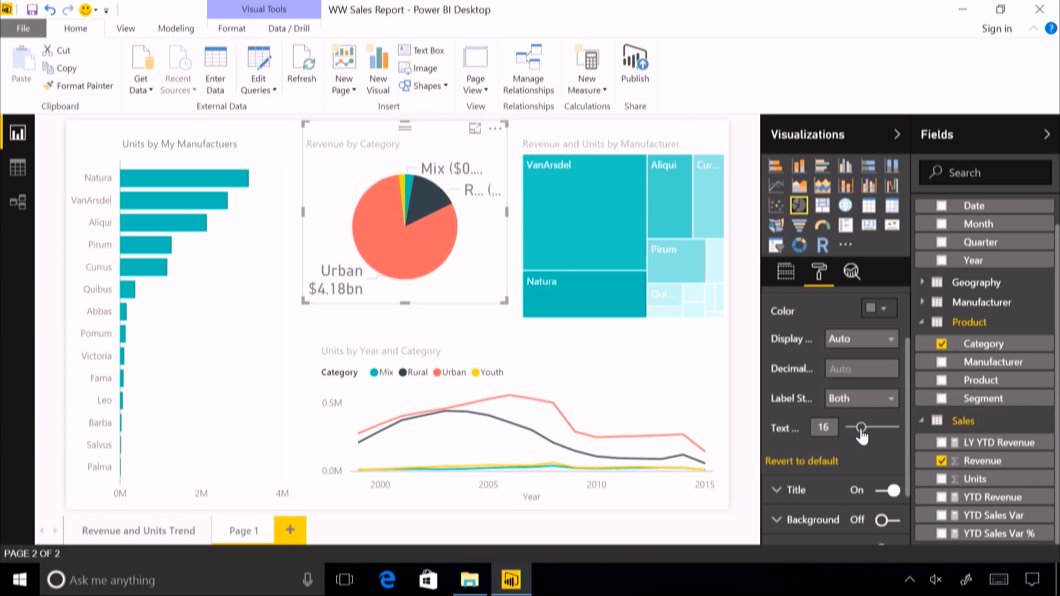
{"action": "left_click_drag", "start_coordinate": [856, 432], "coordinate": [854, 433]}
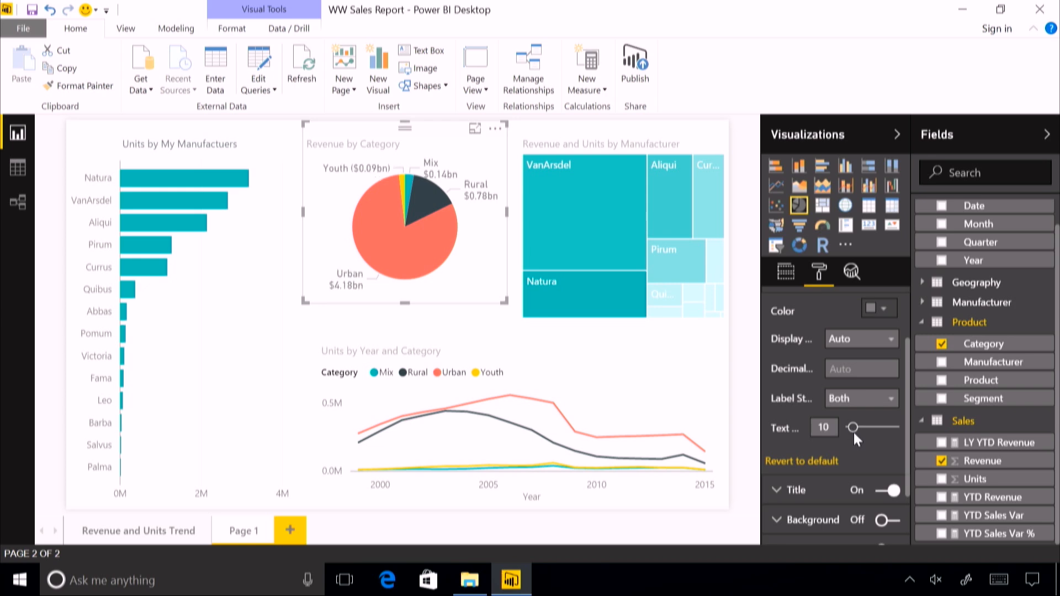
Step: Browse the detail label color choices and turn on the pie chart's legend
{"action": "scroll", "coordinate": [896, 350], "scroll_direction": "up", "scroll_amount": 2}
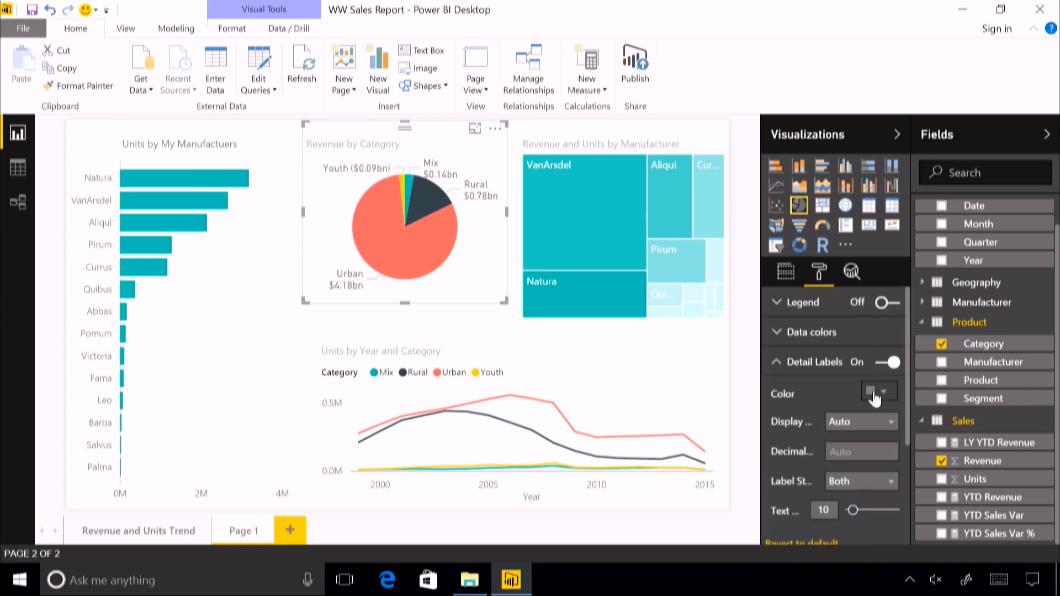
{"action": "left_click", "coordinate": [883, 392]}
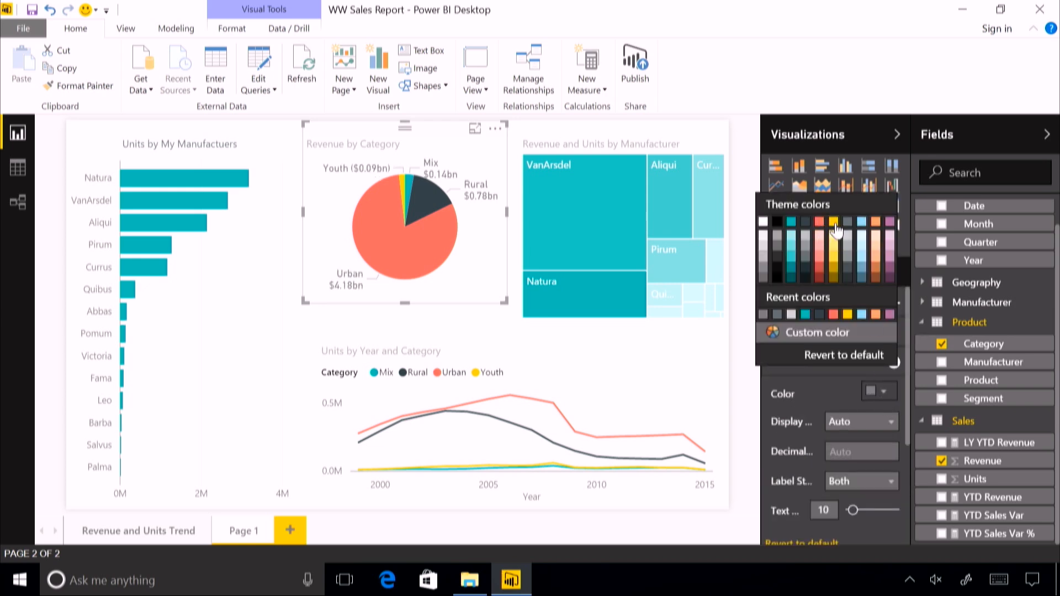
{"action": "left_click", "coordinate": [808, 396]}
{"action": "left_click", "coordinate": [827, 363]}
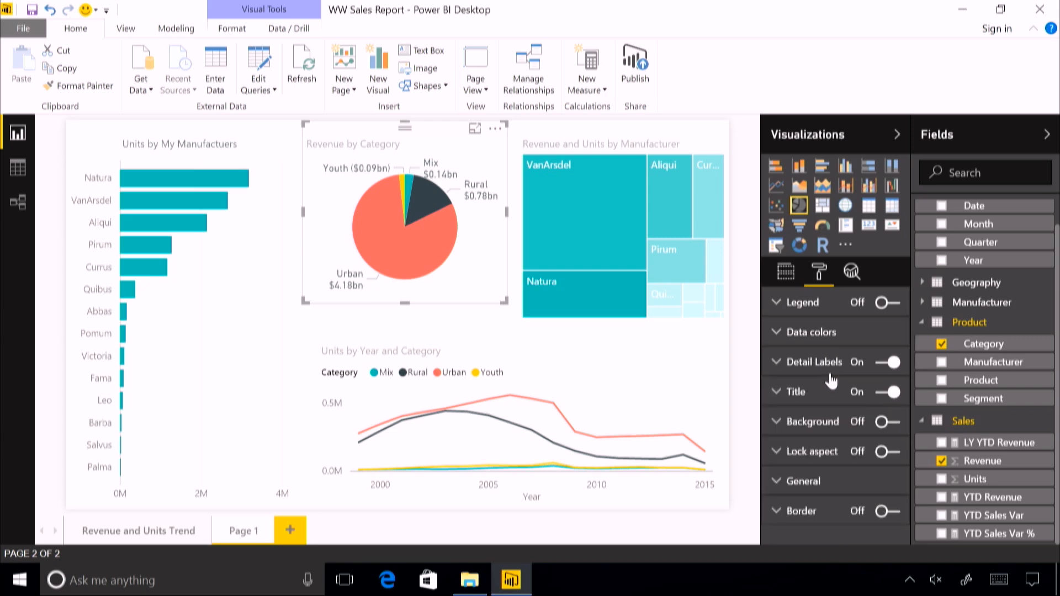
{"action": "left_click", "coordinate": [894, 304]}
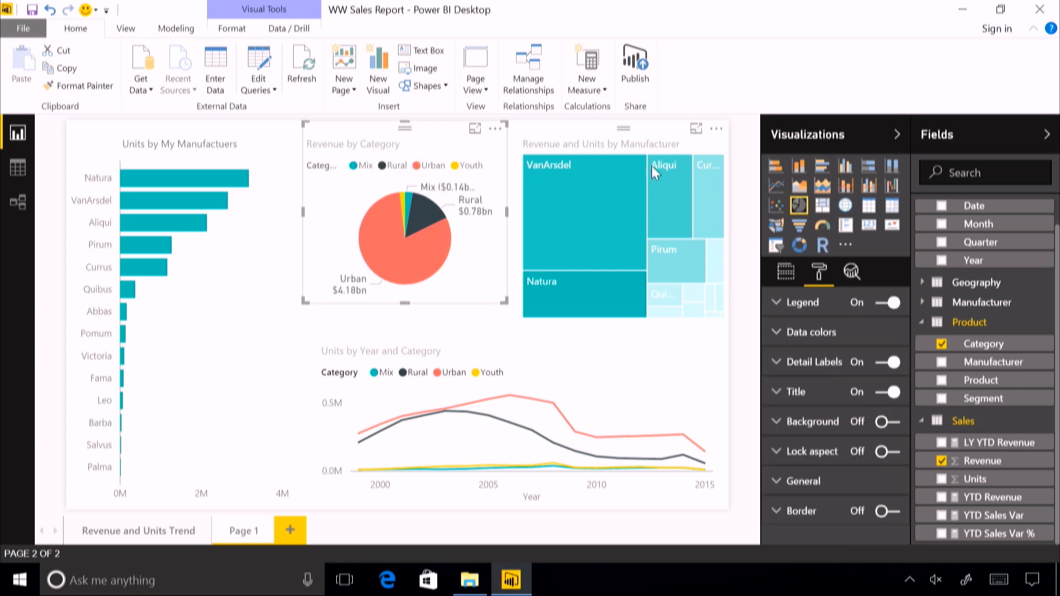
Step: Set the end of the line chart's Y-axis to 1000000
{"action": "left_click", "coordinate": [669, 218]}
{"action": "left_click", "coordinate": [704, 423]}
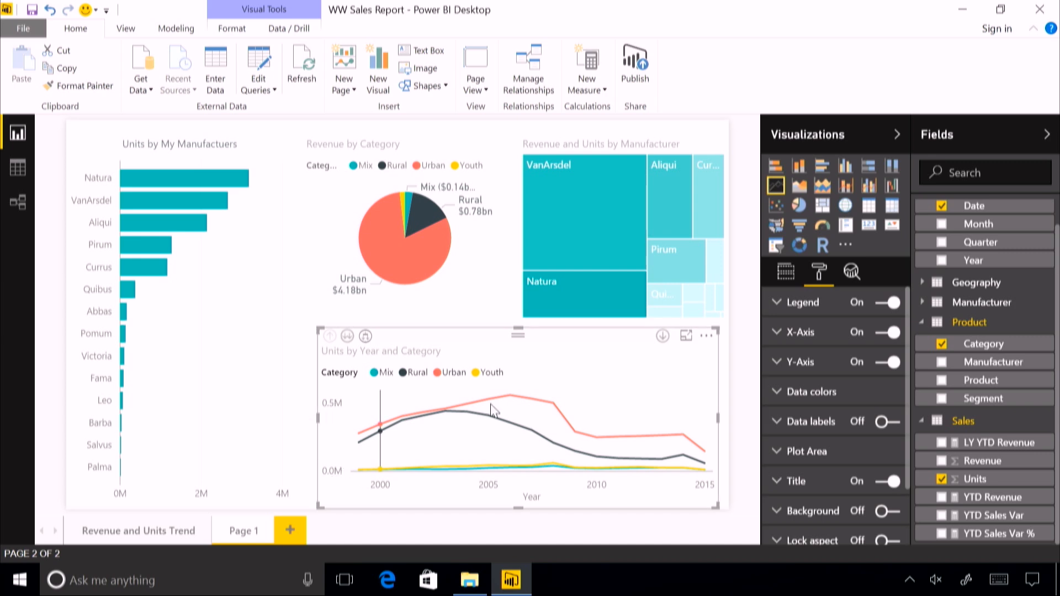
{"action": "left_click", "coordinate": [812, 364]}
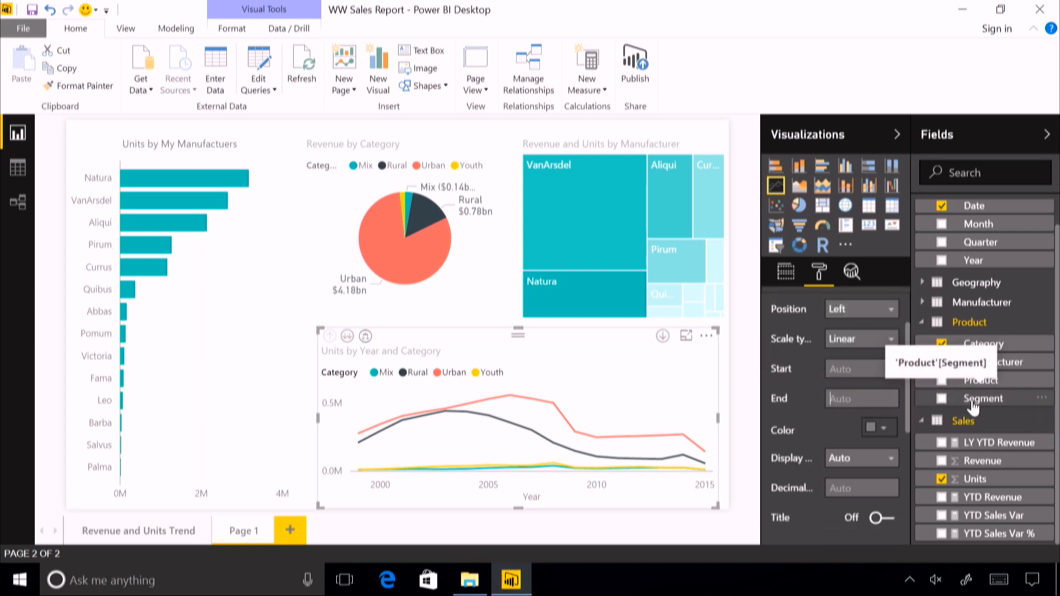
{"action": "type", "text": "1000000"}
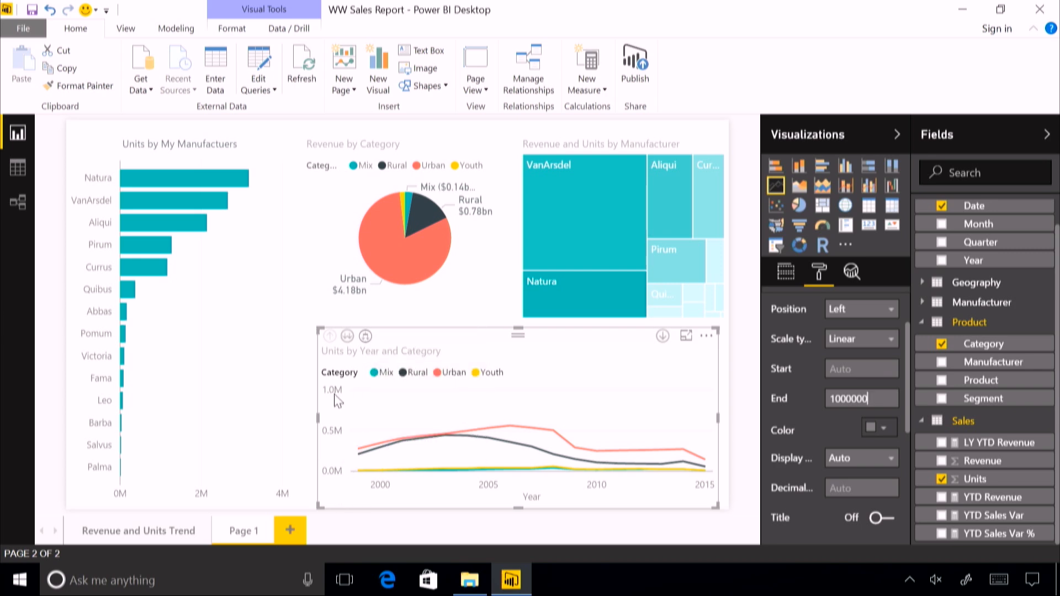
{"action": "scroll", "coordinate": [829, 376], "scroll_direction": "up", "scroll_amount": 2}
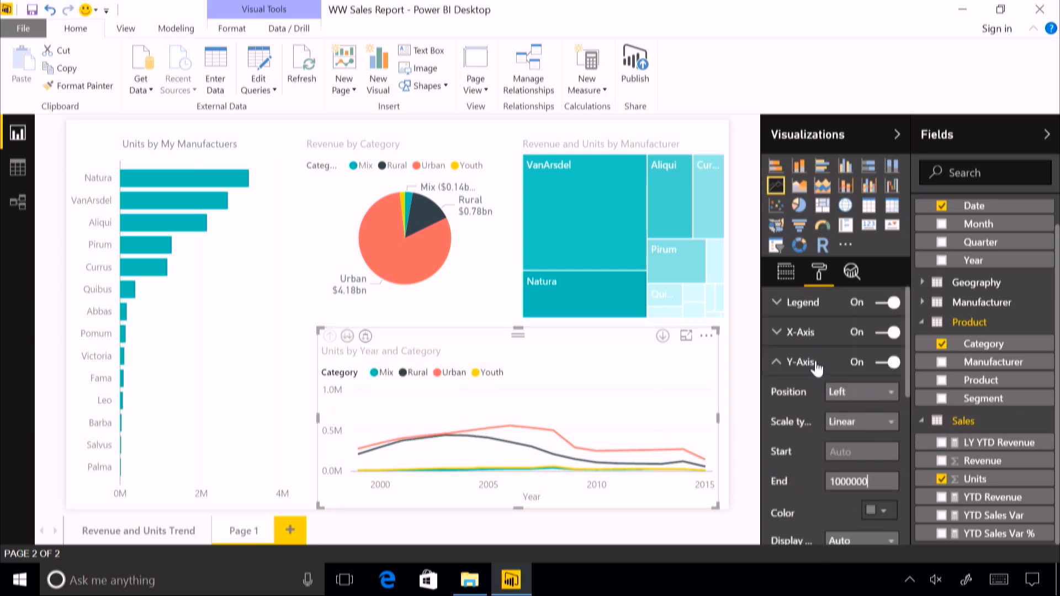
{"action": "left_click", "coordinate": [817, 362]}
Step: Turn on data labels for the line chart and lower their label density to 13%
{"action": "scroll", "coordinate": [831, 431], "scroll_direction": "down", "scroll_amount": 2}
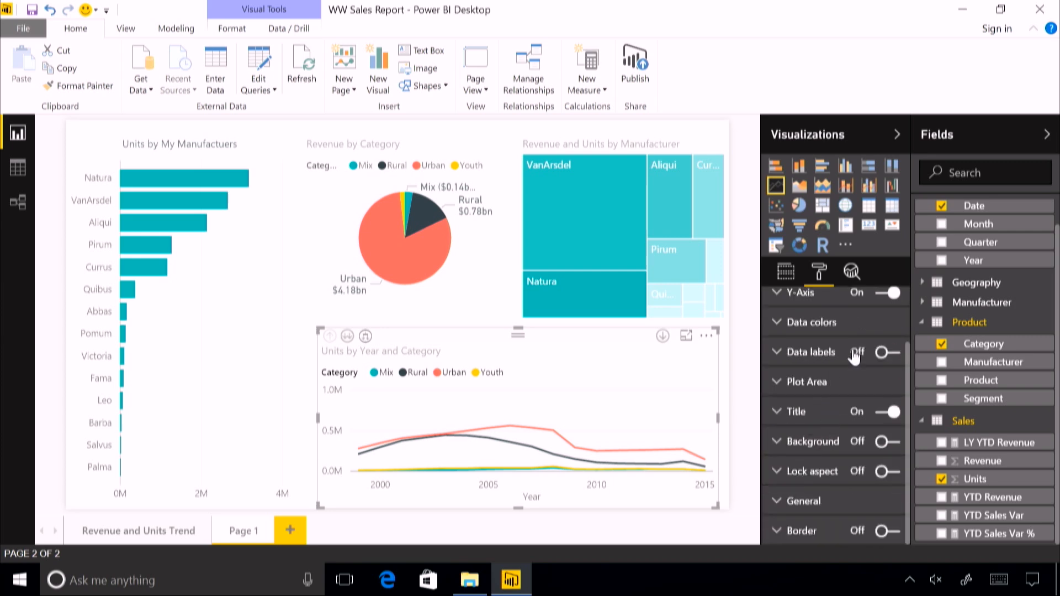
{"action": "left_click", "coordinate": [887, 353]}
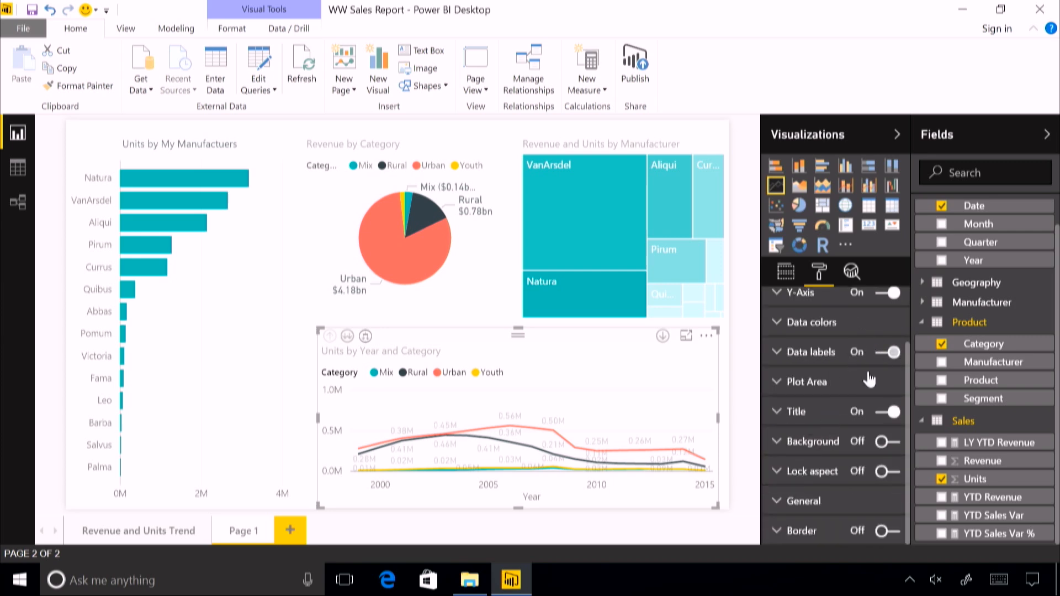
{"action": "left_click", "coordinate": [821, 357]}
{"action": "scroll", "coordinate": [852, 480], "scroll_direction": "down", "scroll_amount": 2}
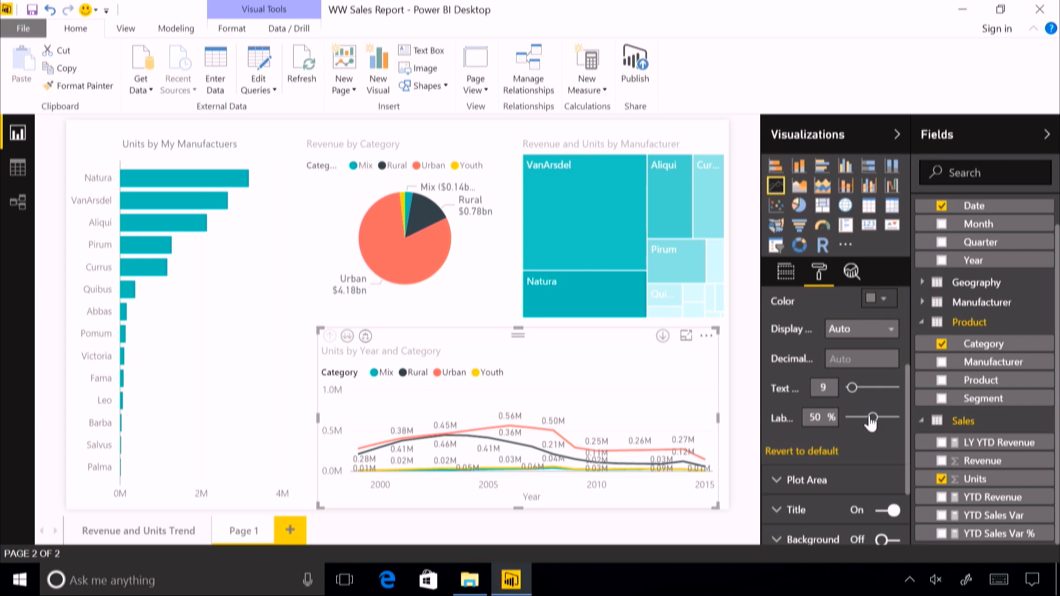
{"action": "mouse_move", "coordinate": [872, 420]}
{"action": "left_mouse_down"}
{"action": "mouse_move", "coordinate": [892, 423]}
{"action": "mouse_move", "coordinate": [857, 426]}
{"action": "left_mouse_up"}
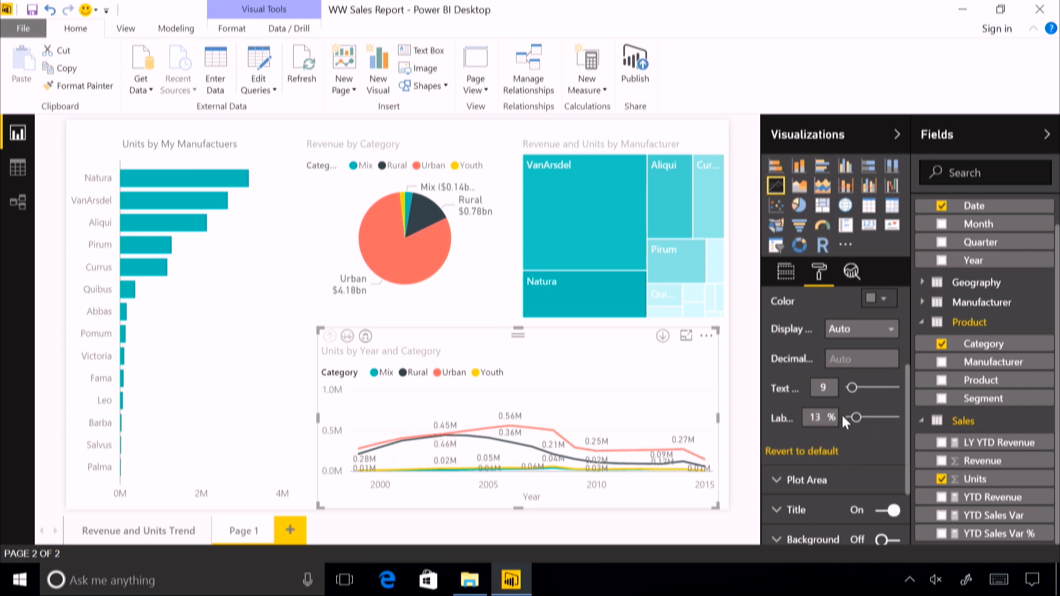
Step: Check the display unit options available for the line chart's data labels
{"action": "left_click", "coordinate": [861, 330]}
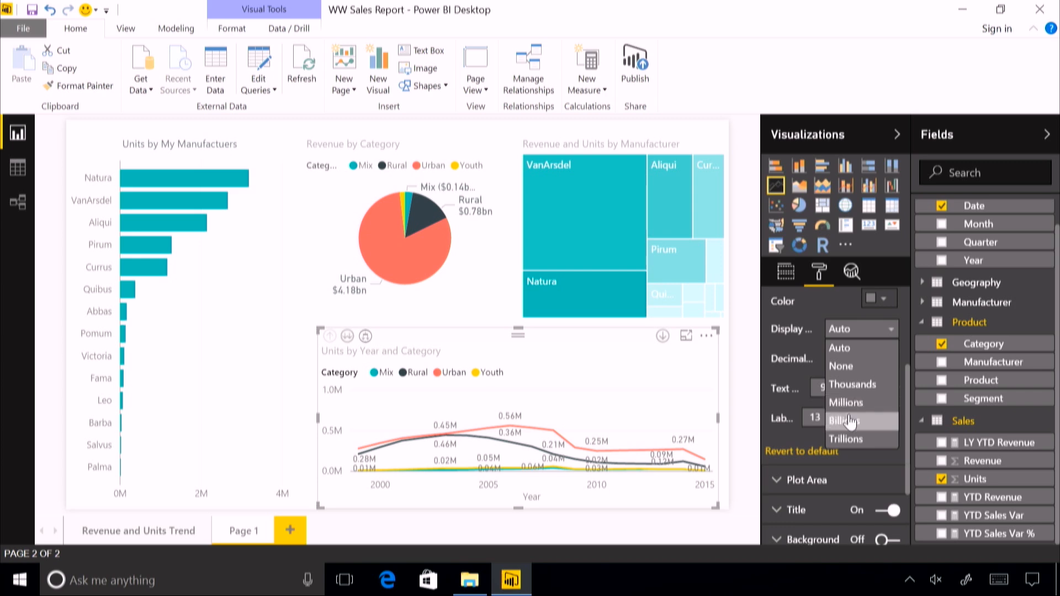
{"action": "left_click", "coordinate": [850, 330]}
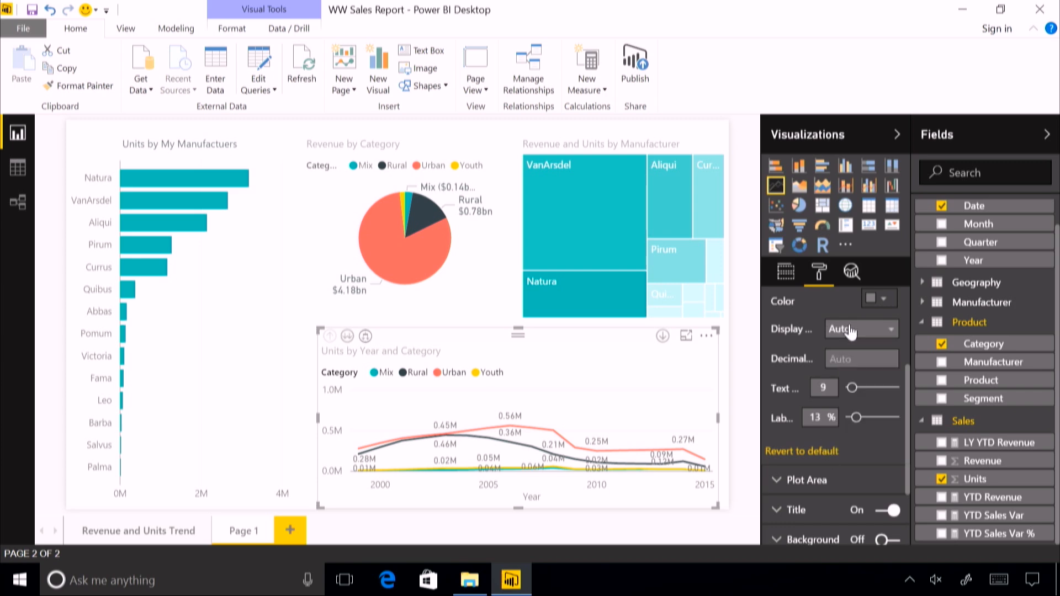
{"action": "scroll", "coordinate": [838, 383], "scroll_direction": "up", "scroll_amount": 2}
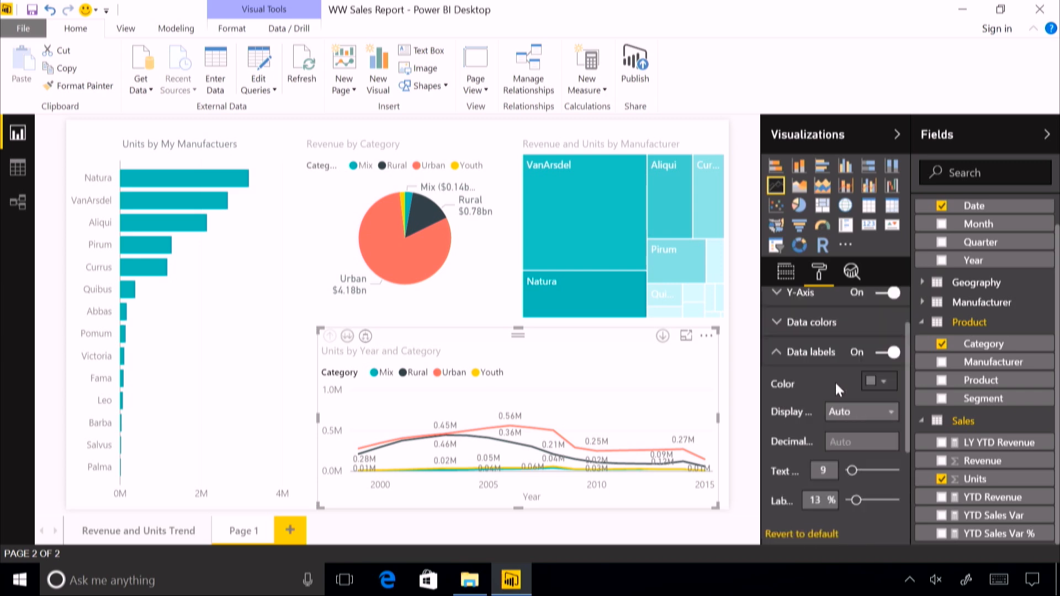
{"action": "left_click", "coordinate": [811, 351]}
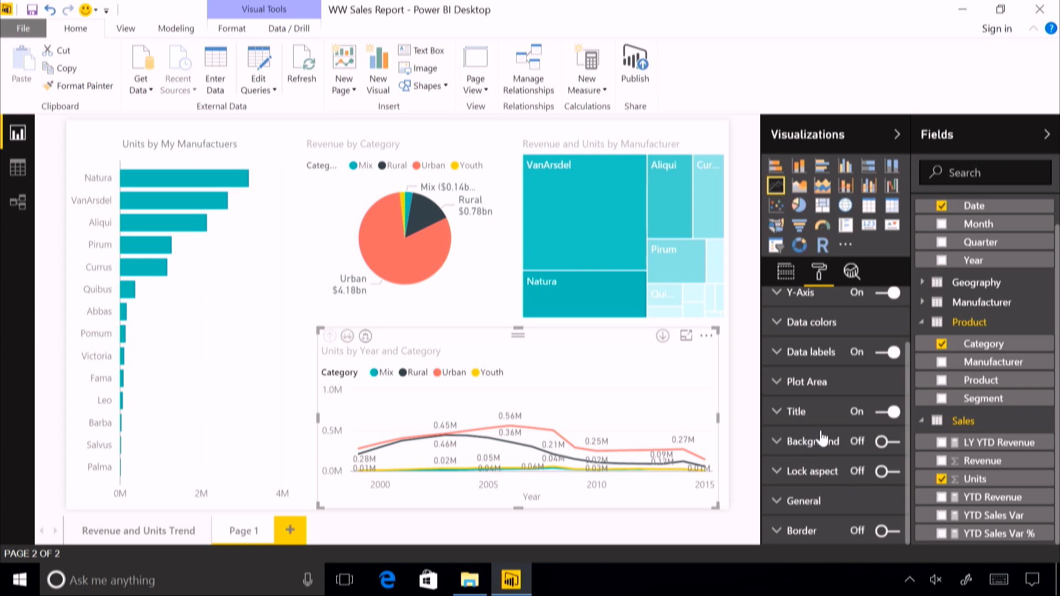
Step: Change the data color of the line chart's Mix category to gray
{"action": "scroll", "coordinate": [817, 474], "scroll_direction": "up", "scroll_amount": 2}
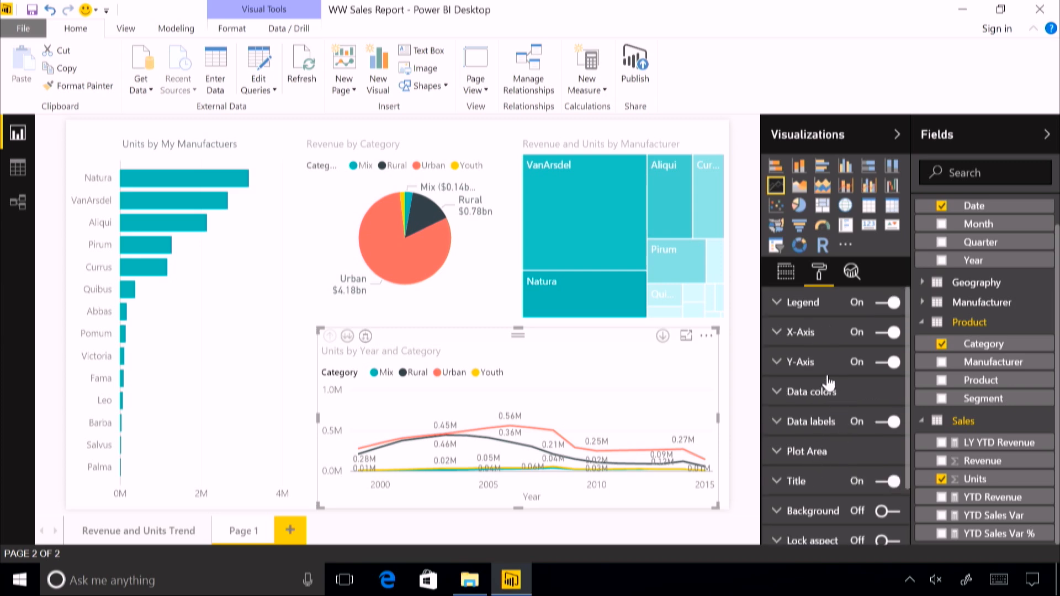
{"action": "left_click", "coordinate": [812, 392]}
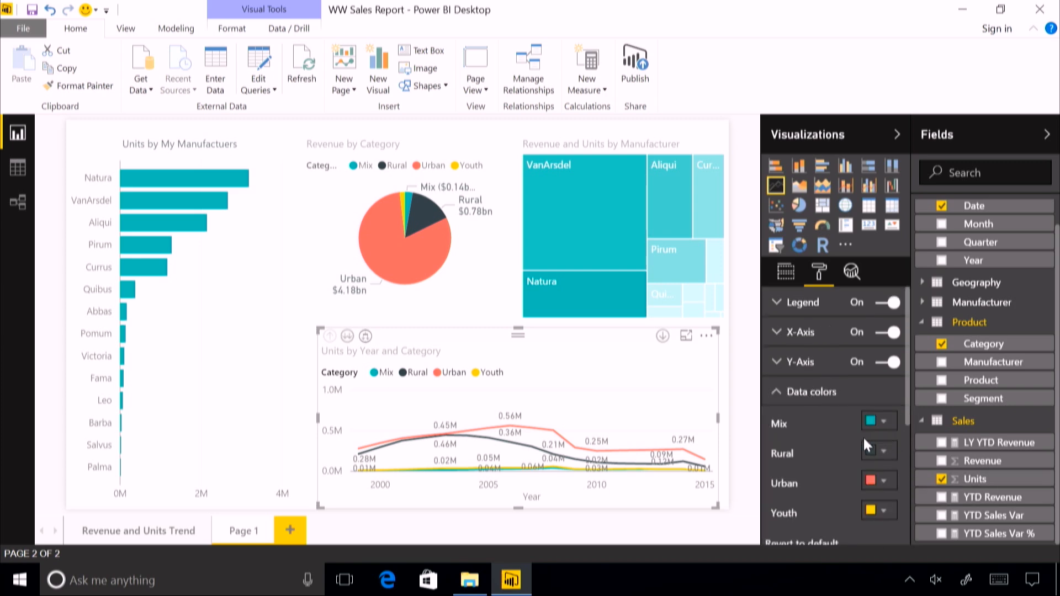
{"action": "scroll", "coordinate": [814, 432], "scroll_direction": "down", "scroll_amount": 2}
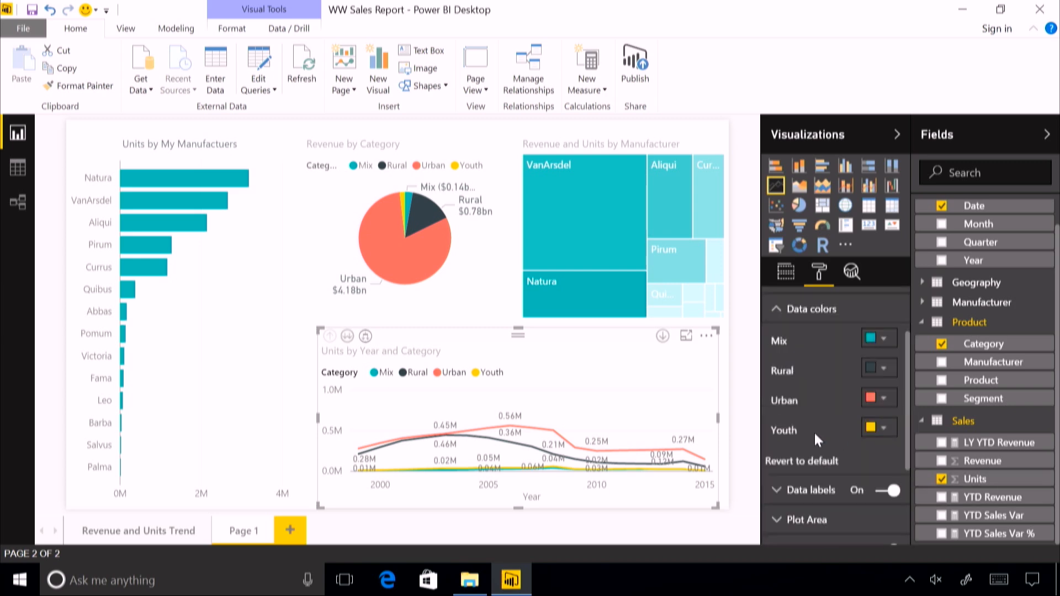
{"action": "left_click", "coordinate": [877, 341]}
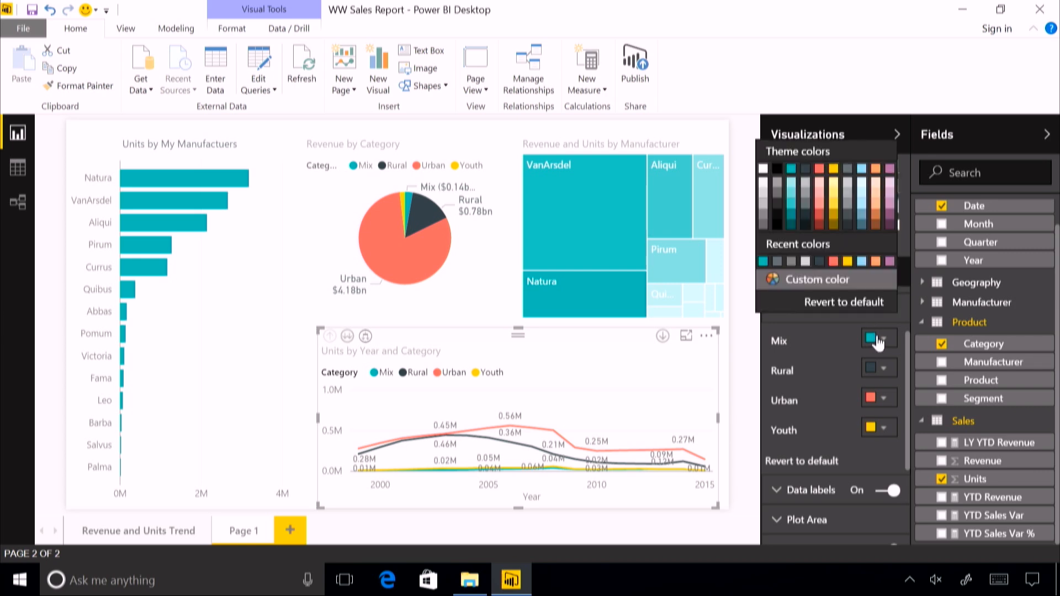
{"action": "left_click", "coordinate": [849, 177]}
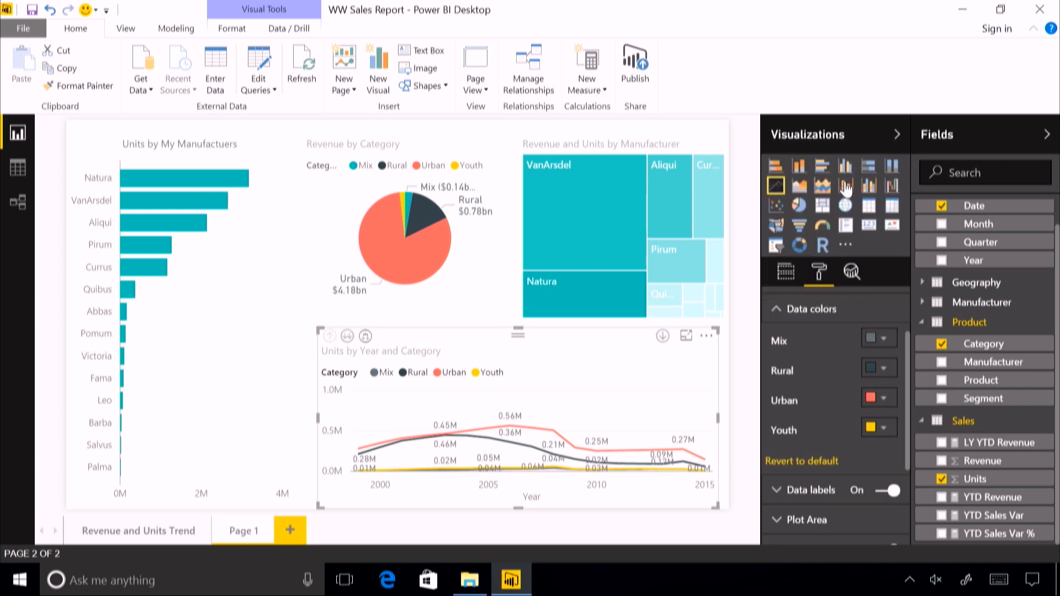
{"action": "scroll", "coordinate": [818, 445], "scroll_direction": "up", "scroll_amount": 2}
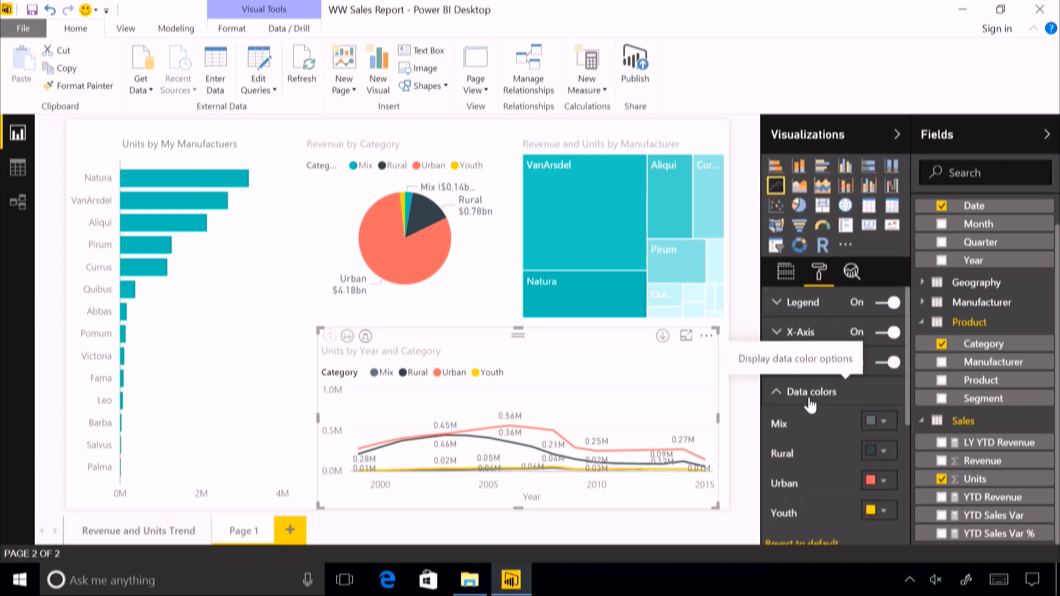
{"action": "left_click", "coordinate": [810, 405]}
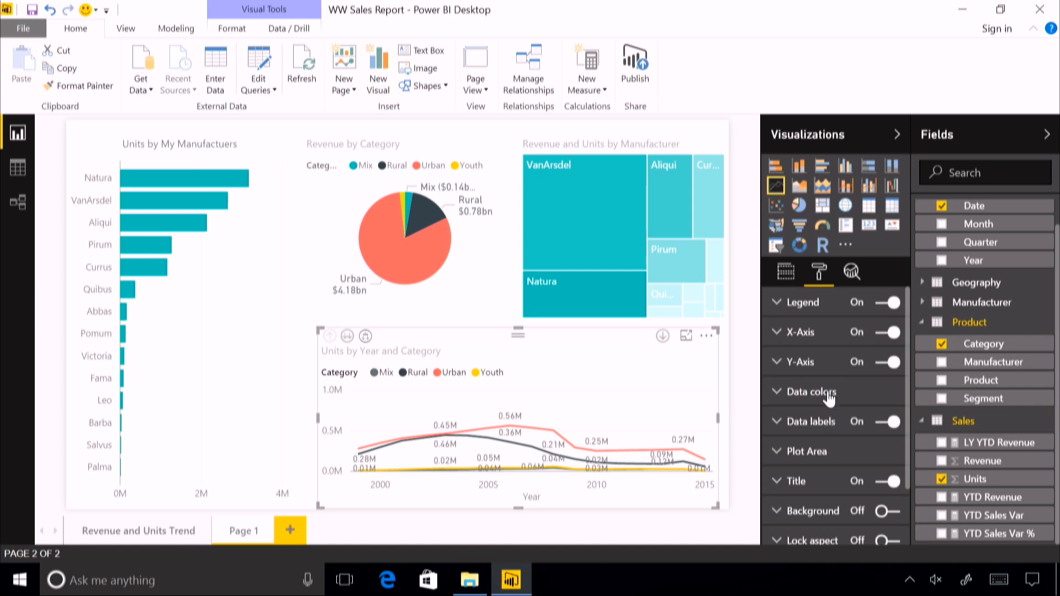
Step: Examine the line chart's general settings for X and Y position, width and height
{"action": "scroll", "coordinate": [828, 396], "scroll_direction": "down", "scroll_amount": 2}
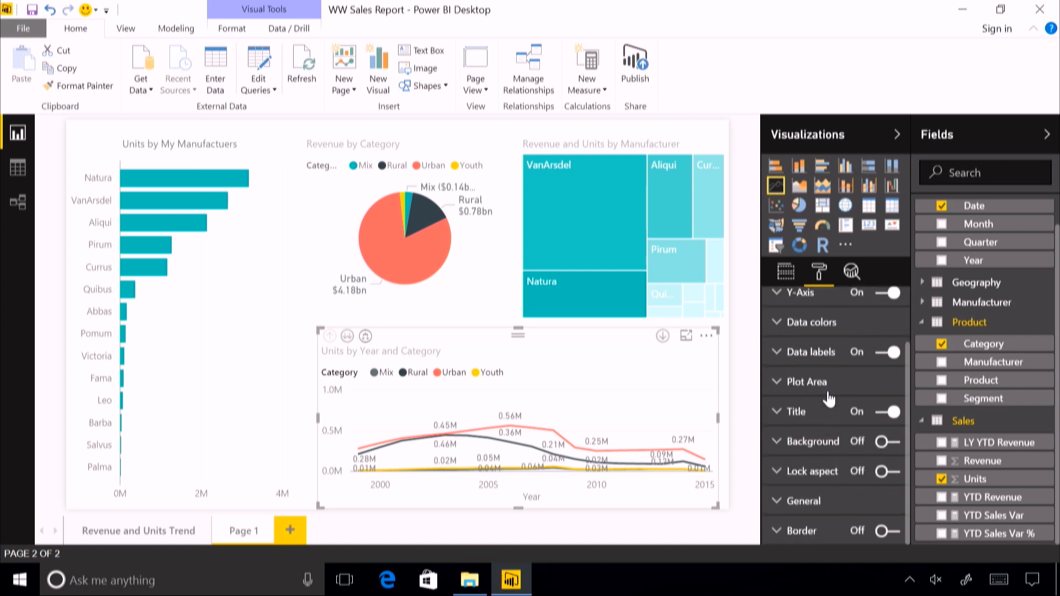
{"action": "left_click", "coordinate": [833, 502]}
{"action": "scroll", "coordinate": [823, 506], "scroll_direction": "down", "scroll_amount": 2}
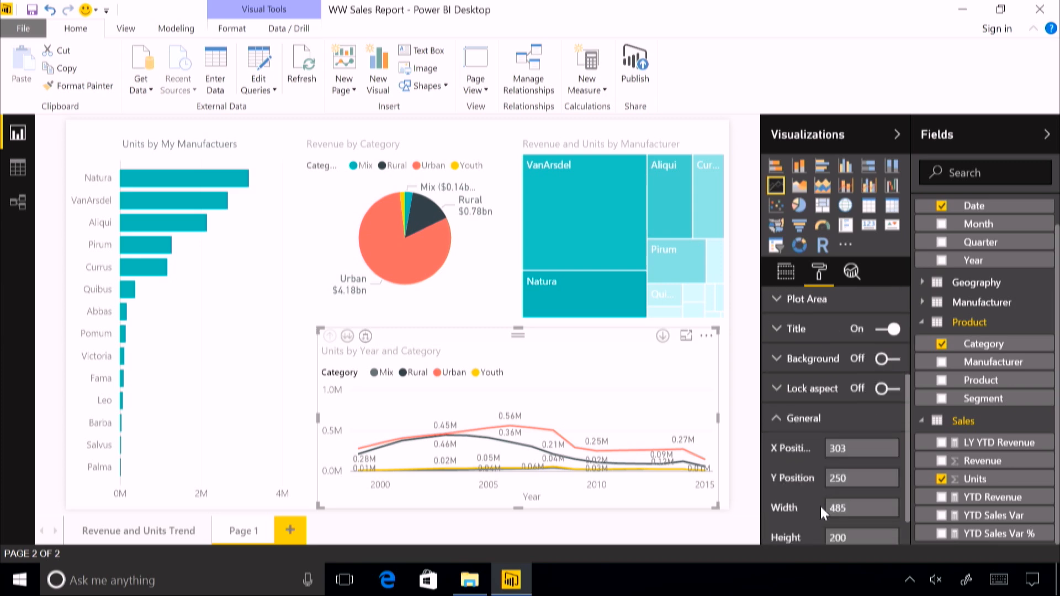
{"action": "left_click", "coordinate": [800, 421]}
{"action": "scroll", "coordinate": [823, 475], "scroll_direction": "up", "scroll_amount": 3}
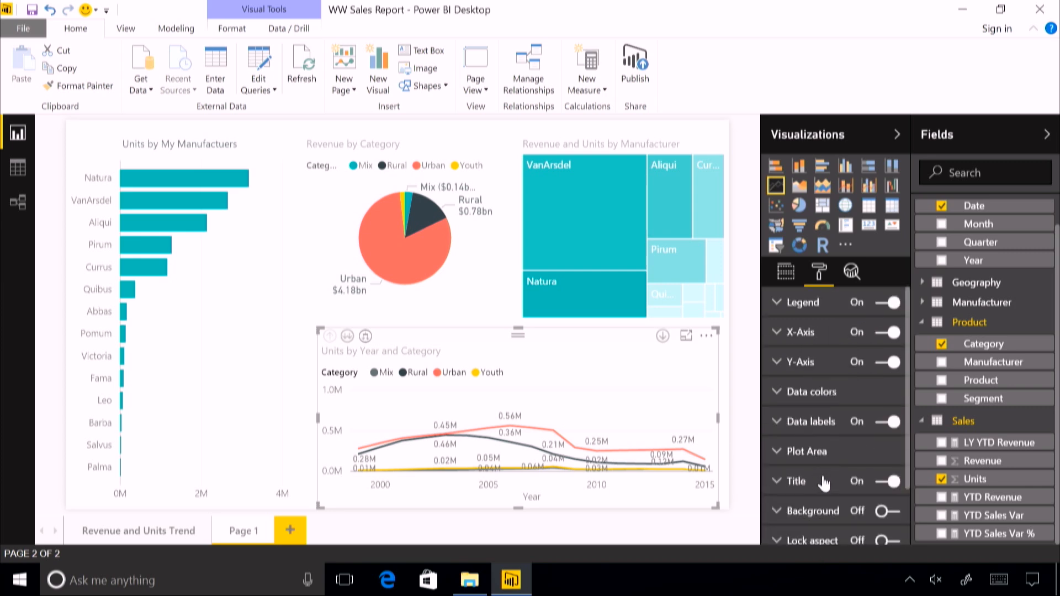